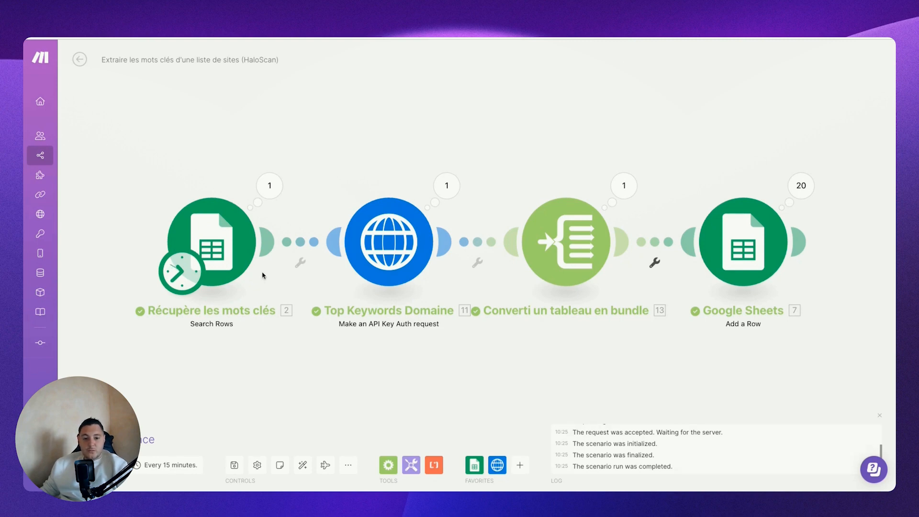
Step: Review the sites listed in the "liste site wp" sheet of the Liste URL spreadsheet and return to the Make scenario
left_click(53, 24)
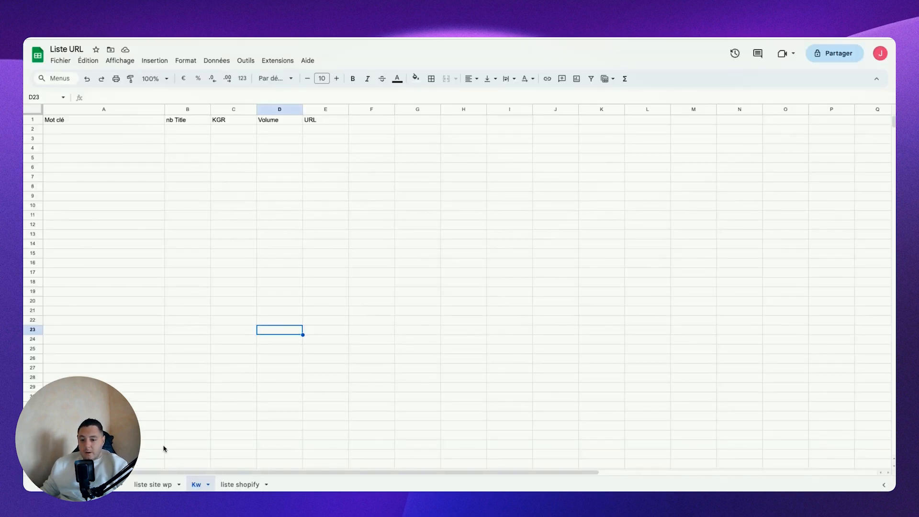
left_click(151, 485)
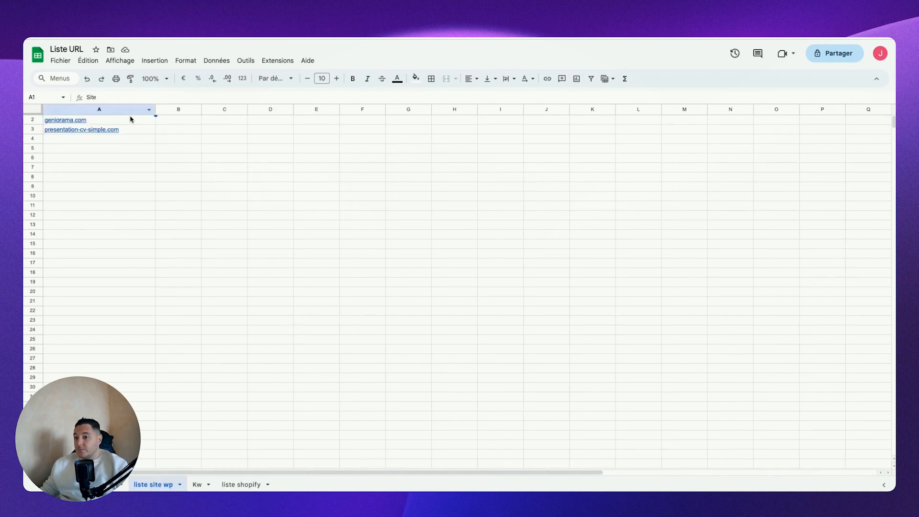
left_click(53, 24)
Step: Confirm the Search Rows module's settings for the "liste site wp" sheet and run the scenario once
left_click(199, 232)
left_click_drag(305, 394, 273, 397)
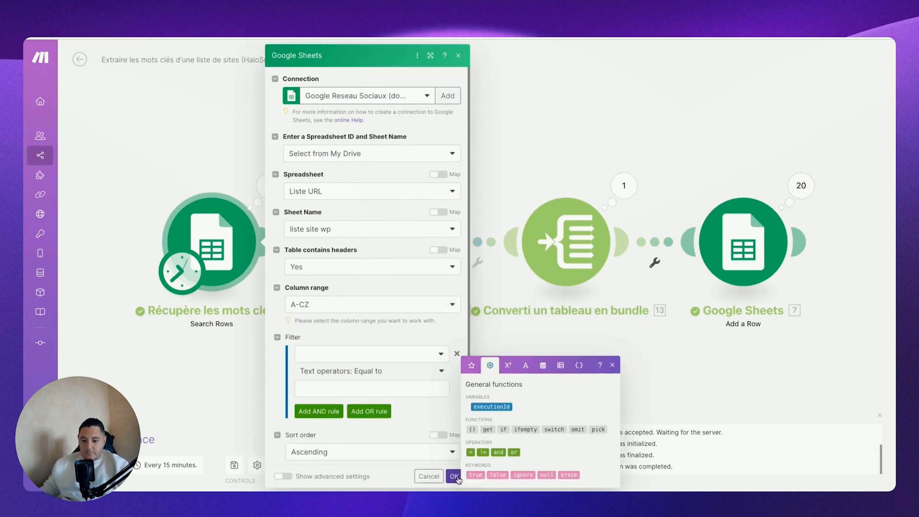
left_click(454, 476)
left_click(113, 439)
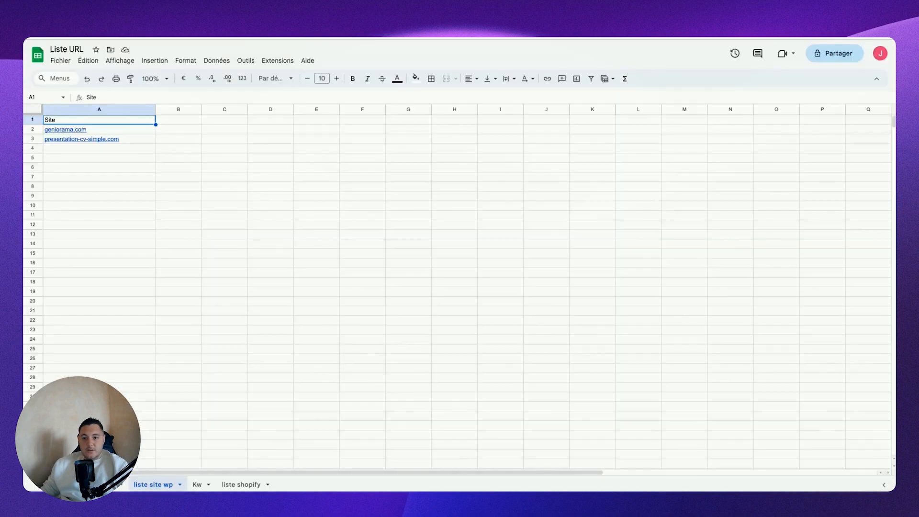
Step: Examine the extracted keywords in the Kw sheet, including the nb Title, KGR and Volume values of the first keyword
left_click(196, 484)
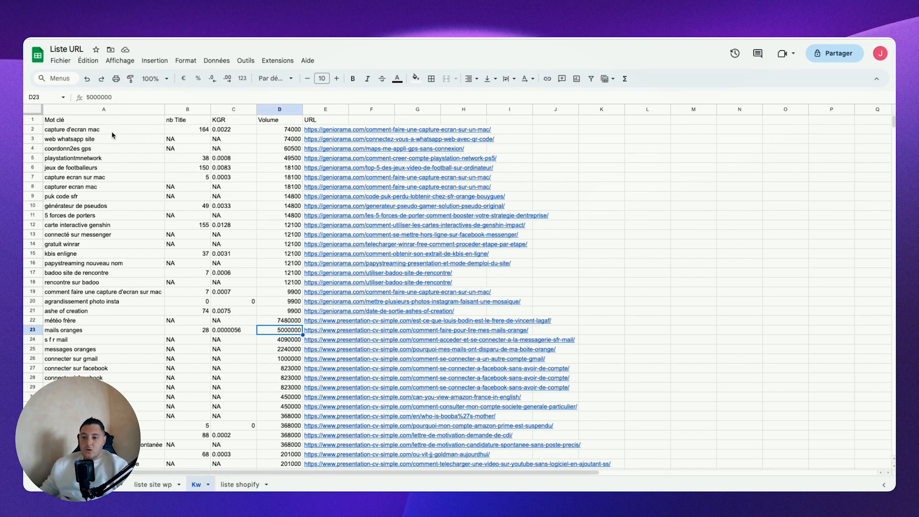
left_click(202, 131)
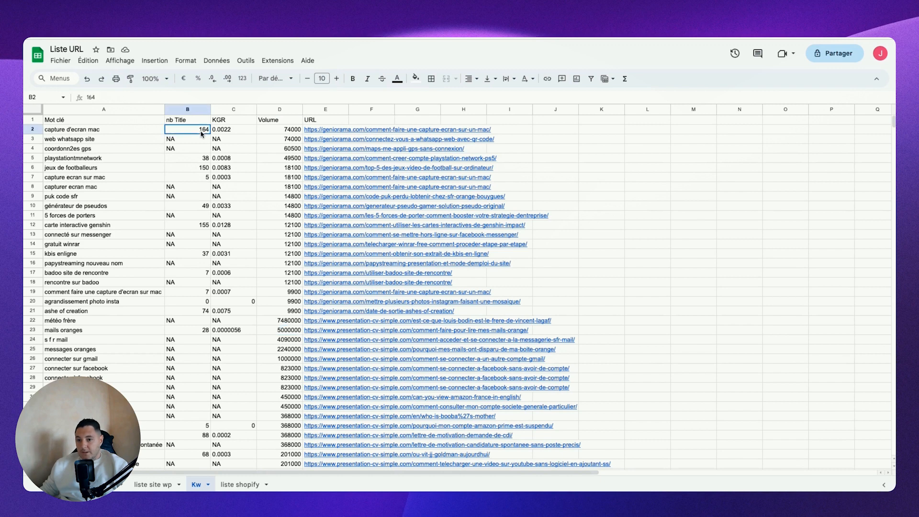
left_click(221, 132)
left_click(293, 132)
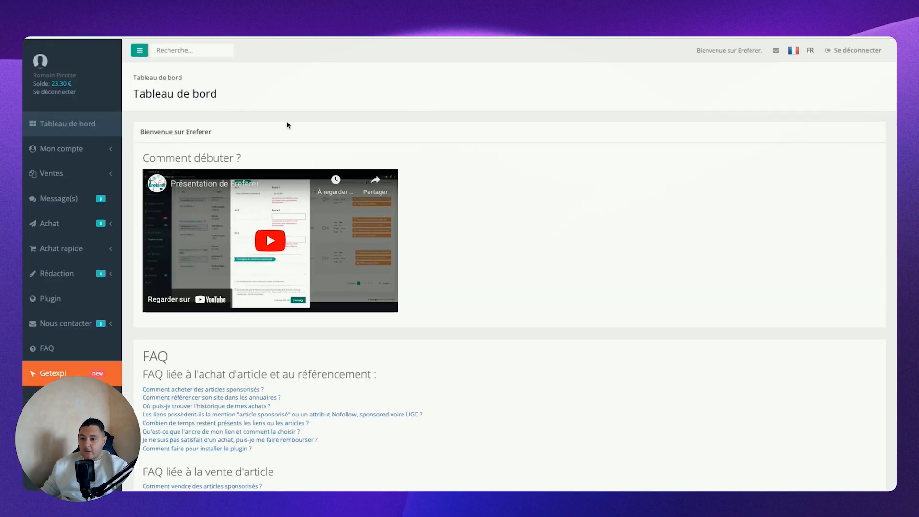
Step: Open the "Trouver un site" search for quick purchases in Ereferer with its most-used filters
left_click(53, 257)
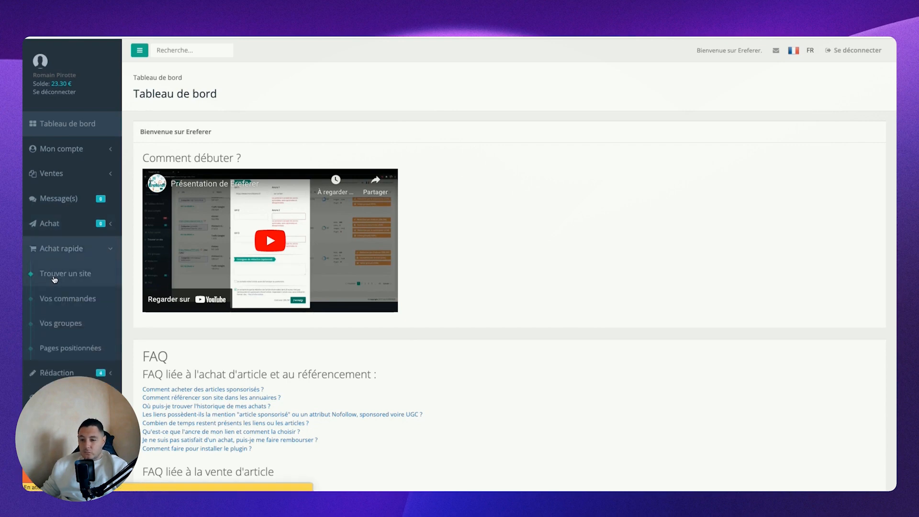
left_click(65, 273)
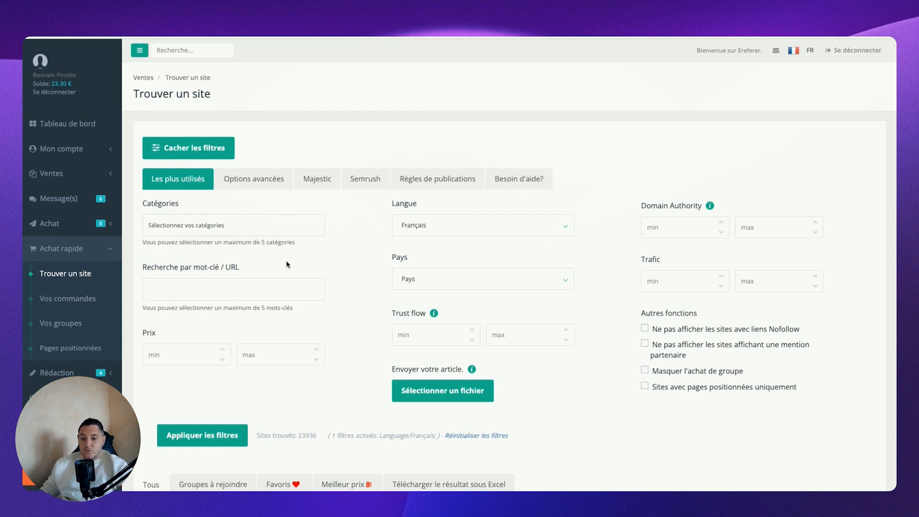
left_click(276, 179)
left_click(180, 186)
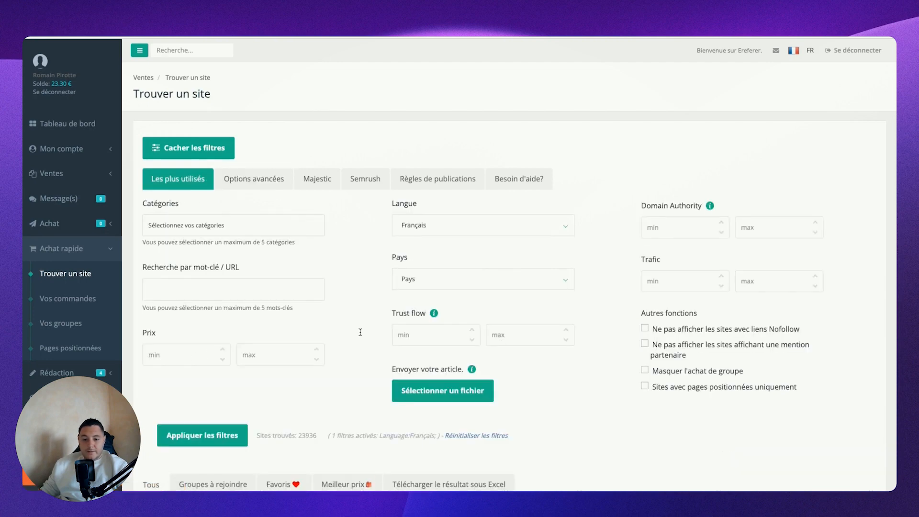
Step: Set the traffic filter to a minimum of 1000 and a maximum of 70000
left_click(660, 284)
type("1000")
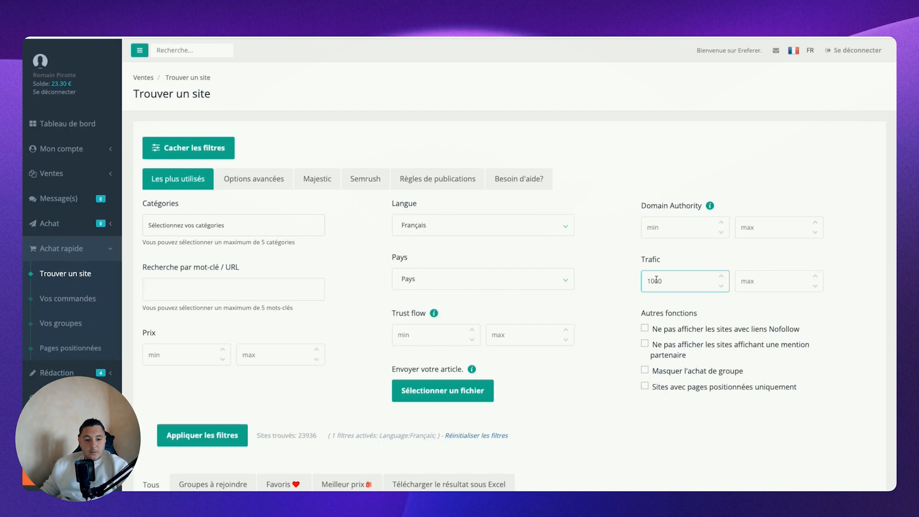
left_click(750, 286)
type("70000")
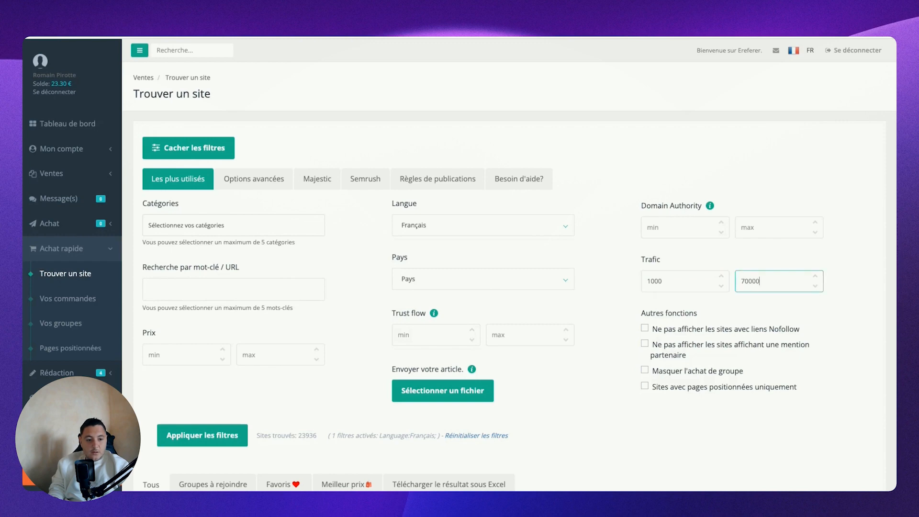
Step: Set the minimum trust flow to 20 and the maximum price to 80
left_click(415, 335)
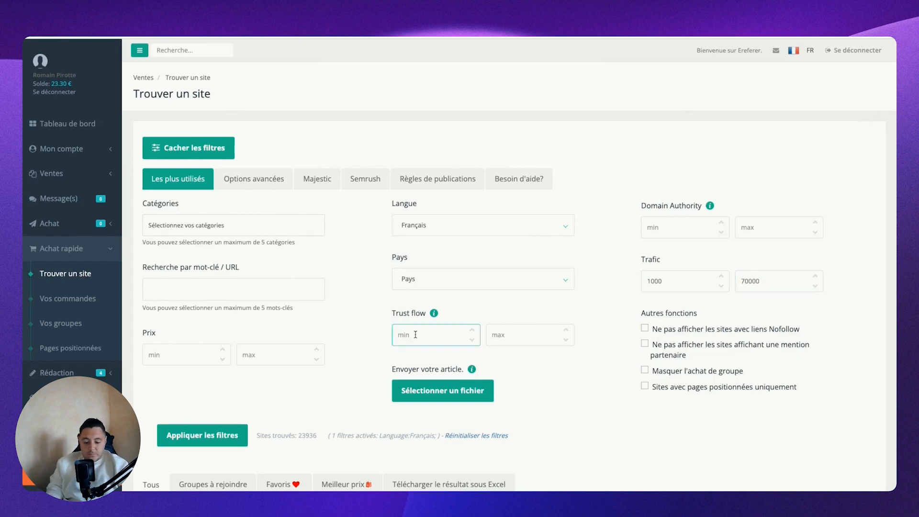
type("20")
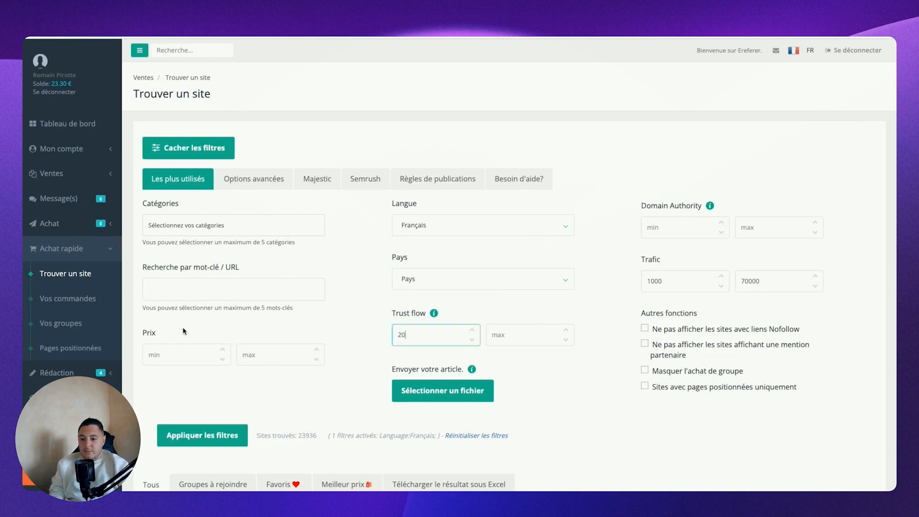
left_click(267, 348)
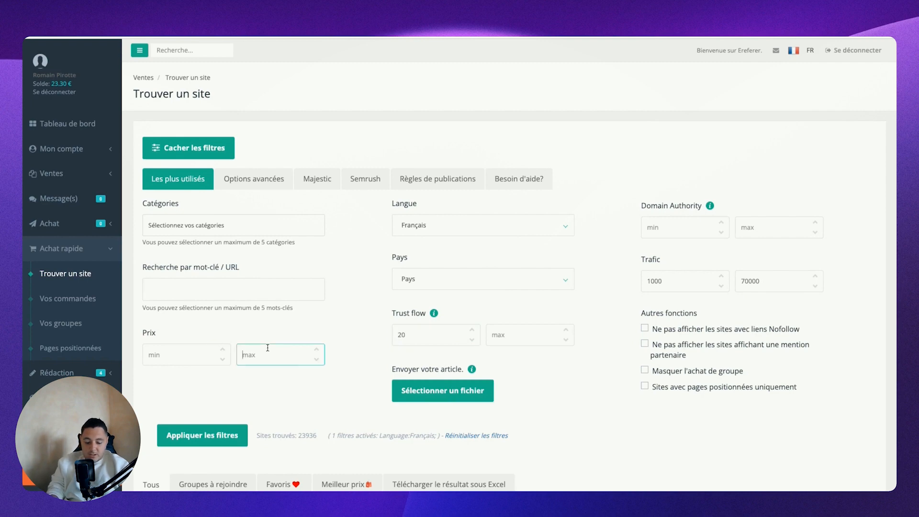
type("80")
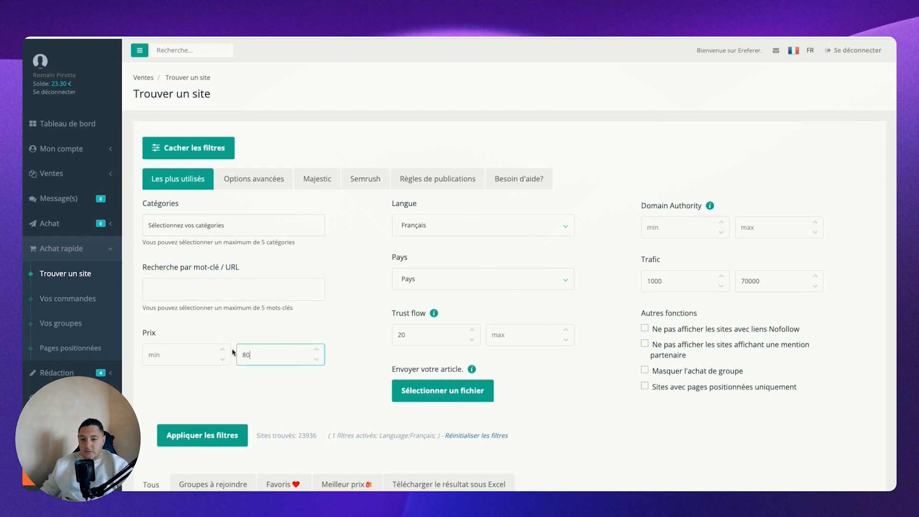
Step: Apply the site filters and download the results as Excel
left_click(203, 434)
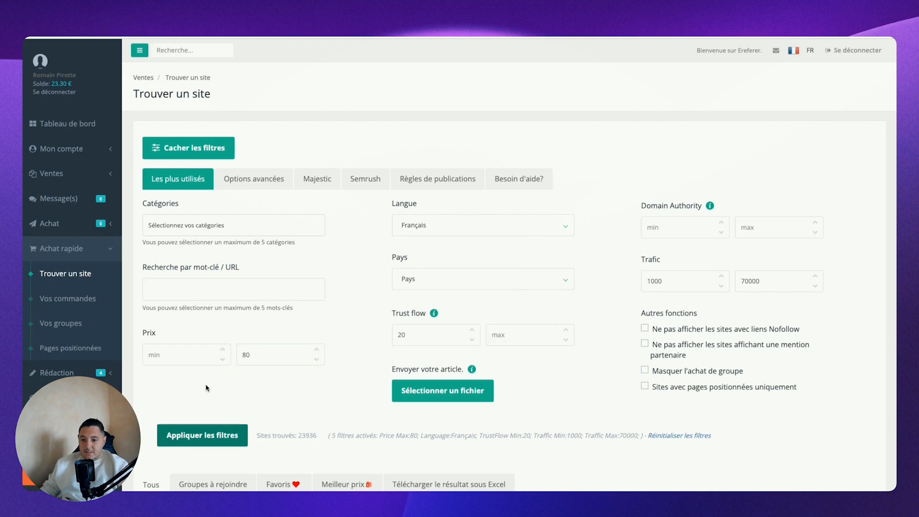
scroll(206, 387, "down", 3)
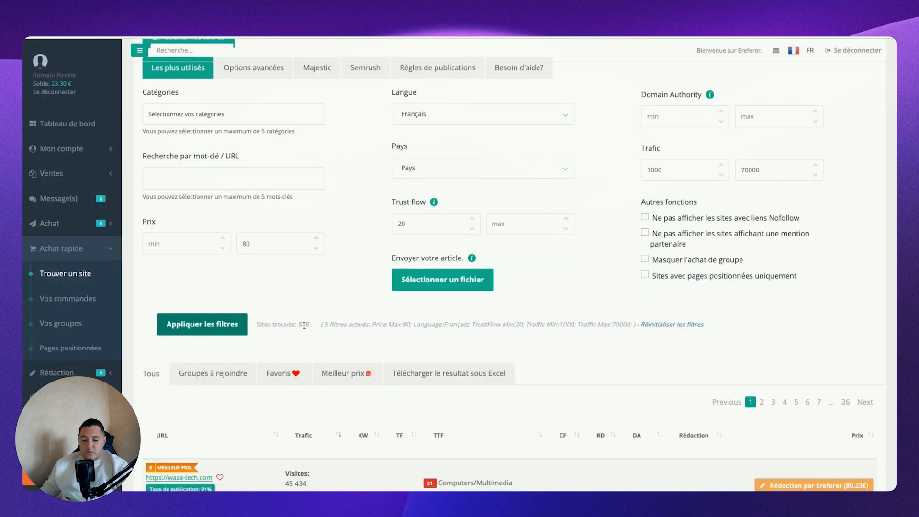
left_click(462, 372)
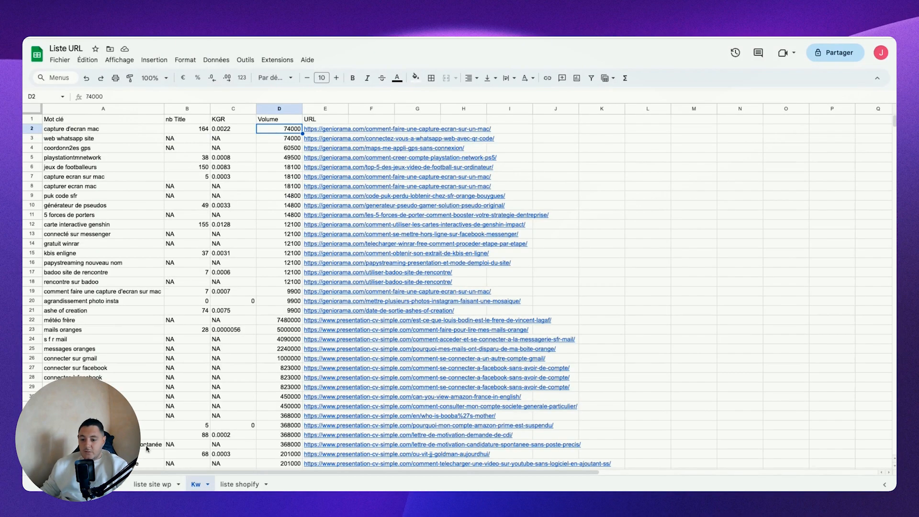
Step: Review the Search Rows module's settings in Make against the site column of the "liste site wp" sheet
left_click(141, 485)
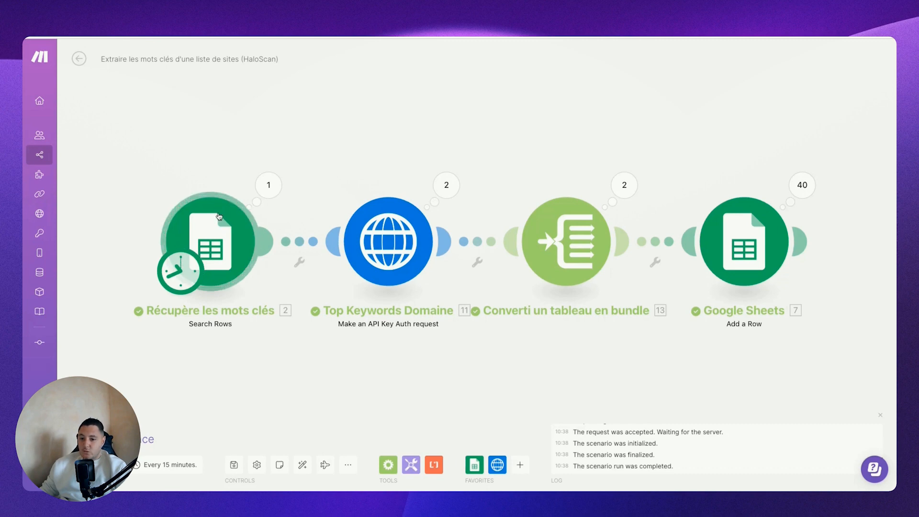
left_click(242, 225)
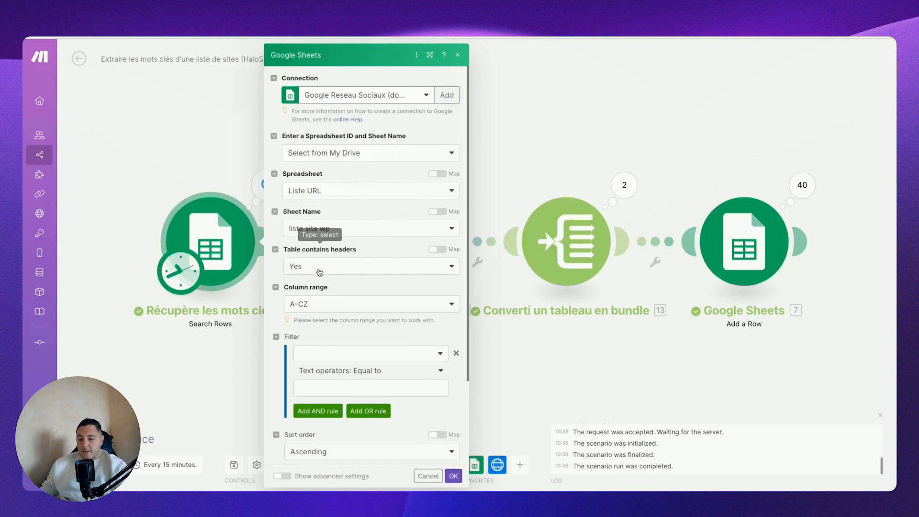
scroll(352, 338, "down", 3)
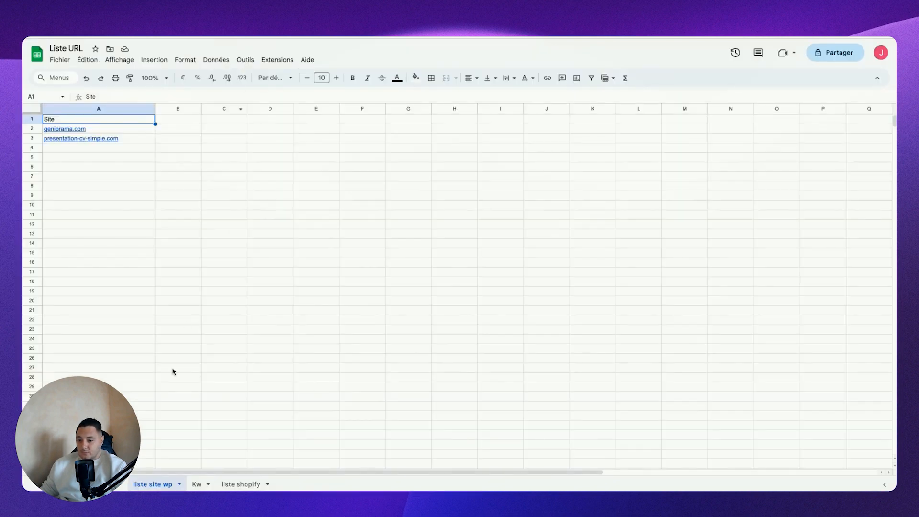
left_click(117, 133)
left_click(352, 168)
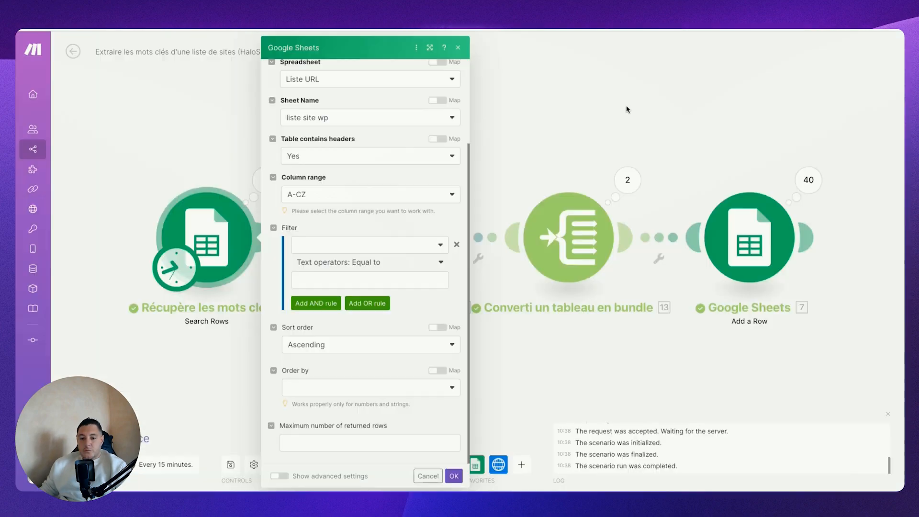
left_click(626, 108)
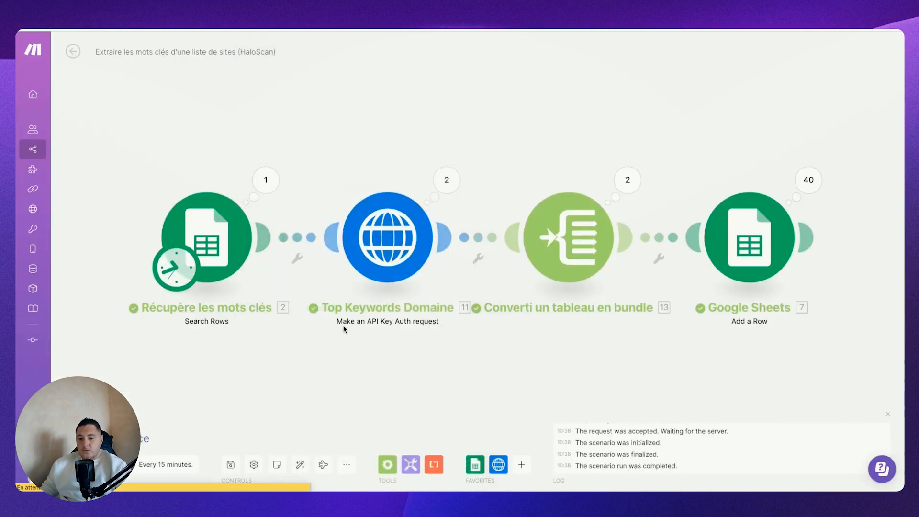
Step: Add an HTTP "Make an API Key Auth request" module to the empty area above the scenario's modules
right_click(388, 74)
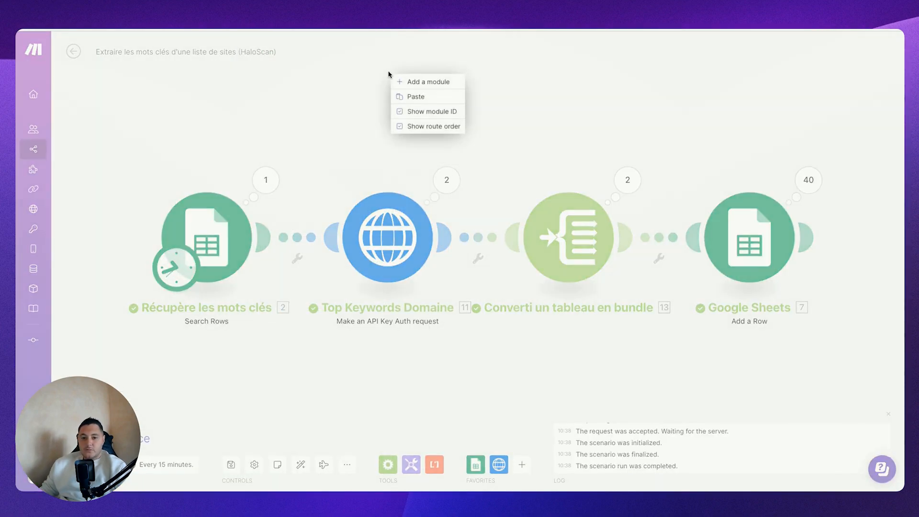
left_click(416, 82)
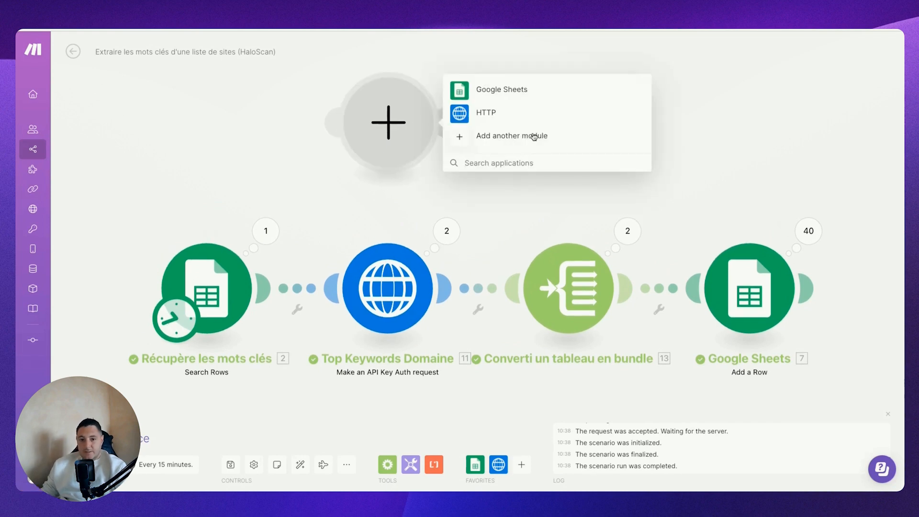
left_click(531, 109)
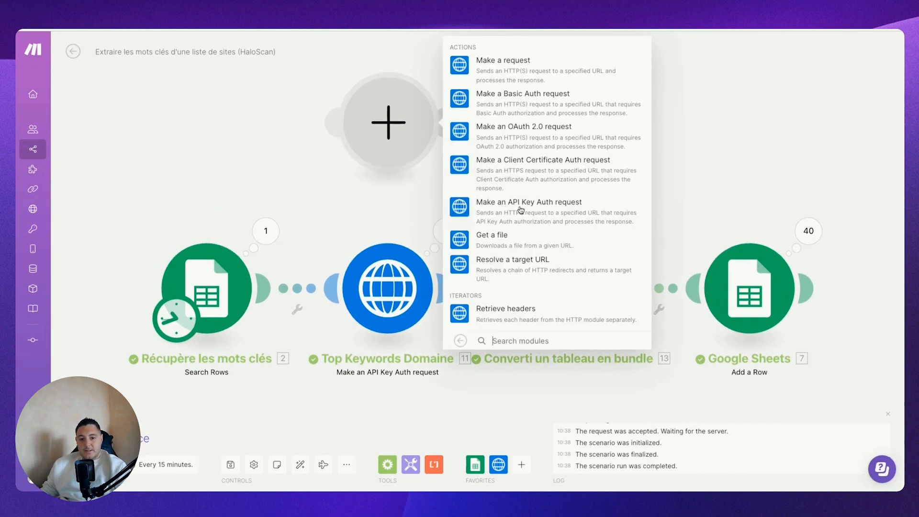
left_click(535, 209)
left_click(555, 159)
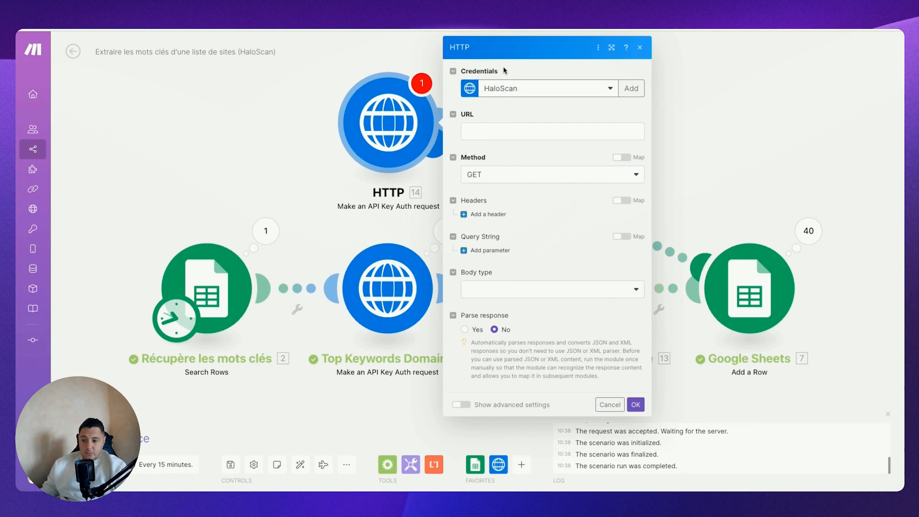
Step: Start a new keychain for the HTTP module's credentials and name it "HaloScan 2"
left_click(623, 89)
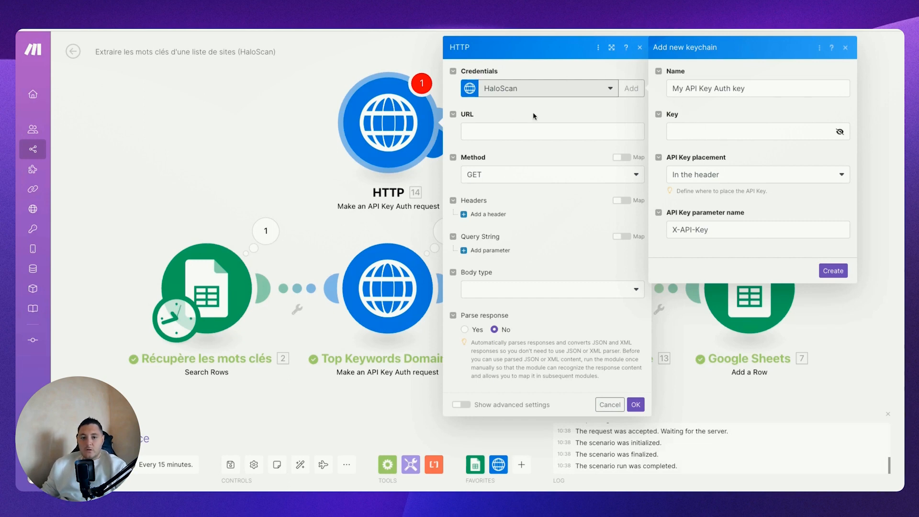
triple_click(688, 88)
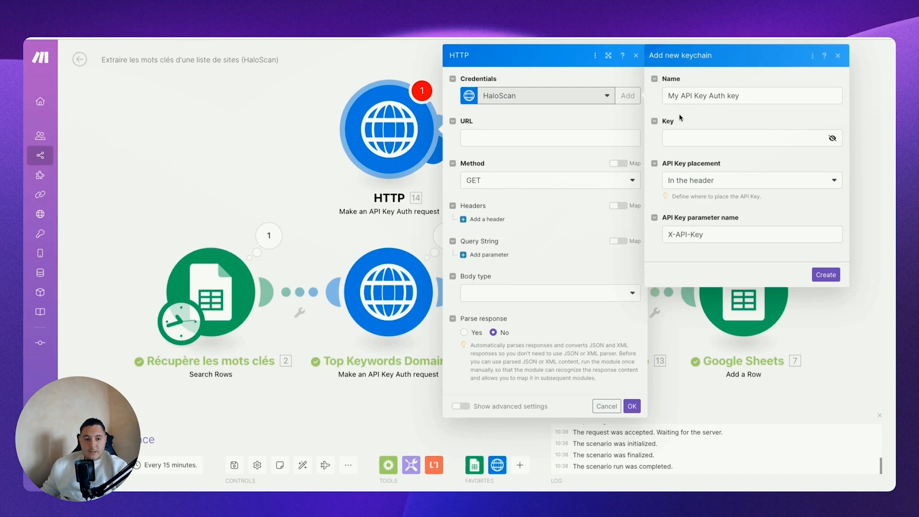
type("HaloScan")
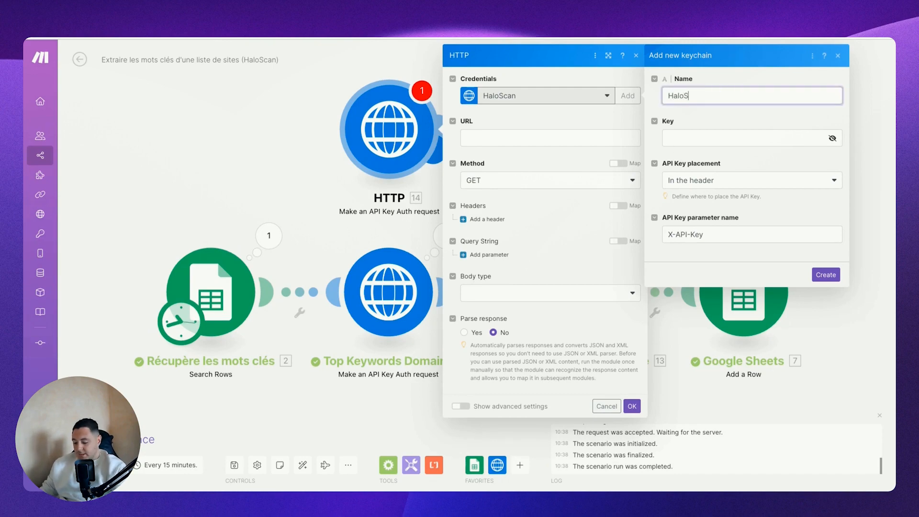
type(" 2")
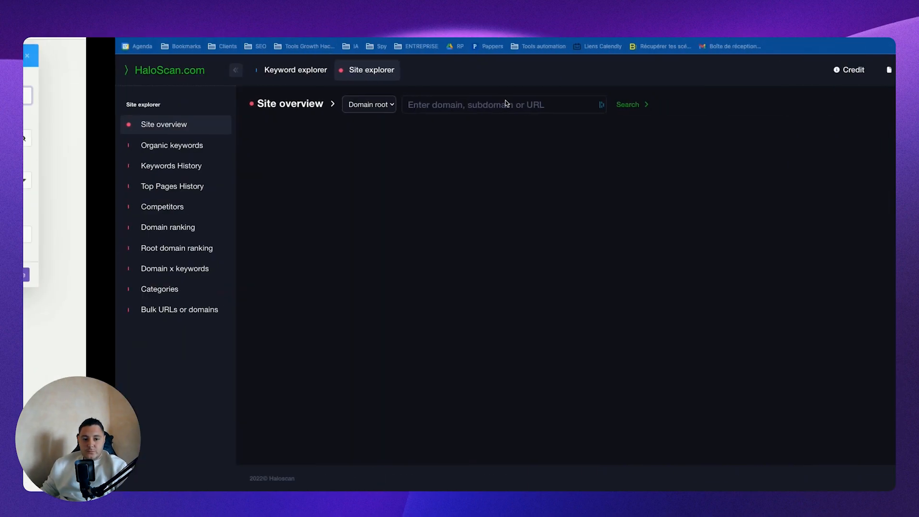
Step: Switch to HaloScan's API settings, open the domains_positions documentation and select the header name "haloscan-api-key" in the curl example
left_click(873, 70)
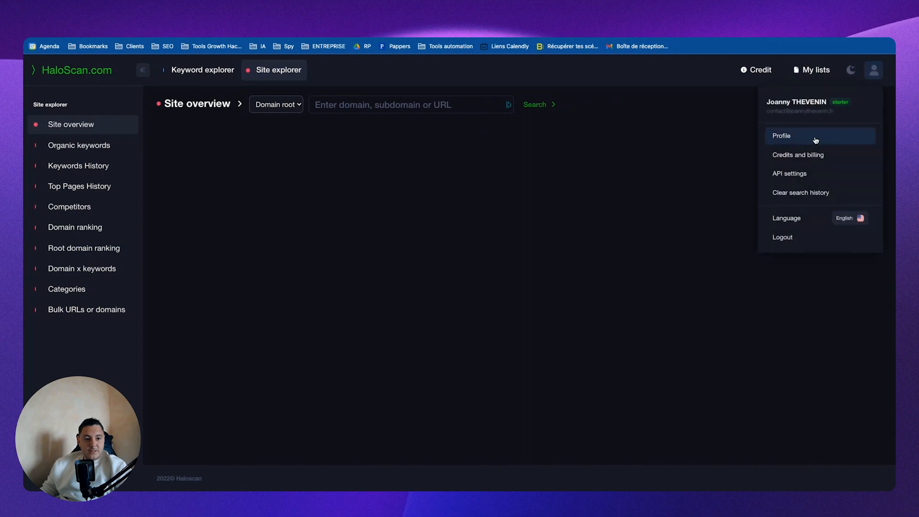
left_click(806, 174)
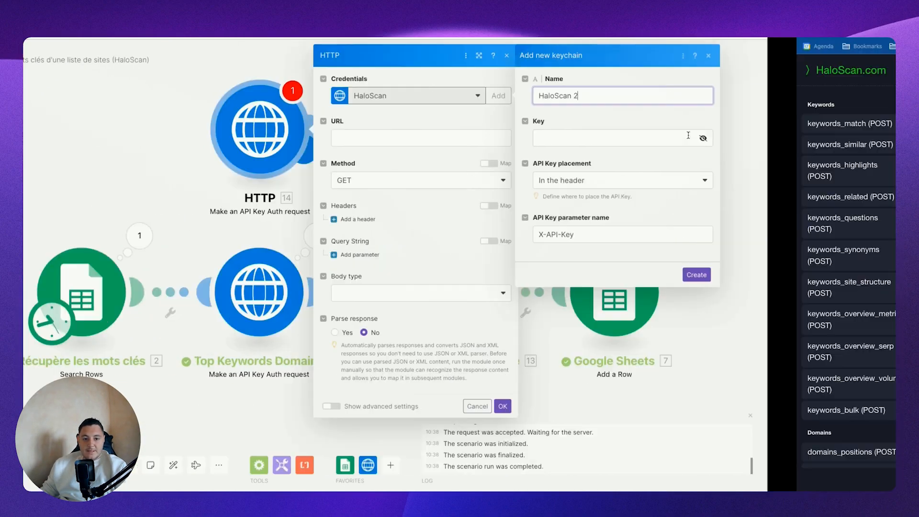
scroll(459, 303, "down", 3)
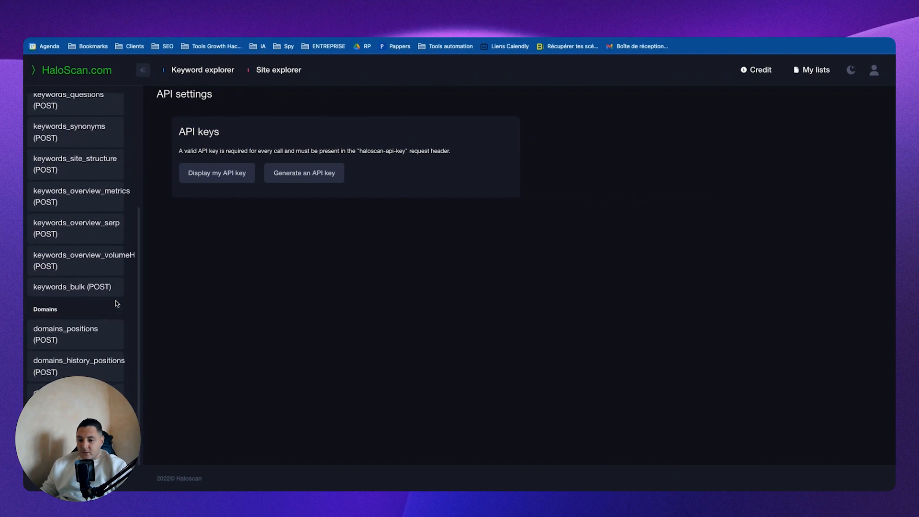
left_click(61, 333)
scroll(776, 291, "right", 1)
left_click_drag(733, 318, 788, 318)
key("ctrl+c")
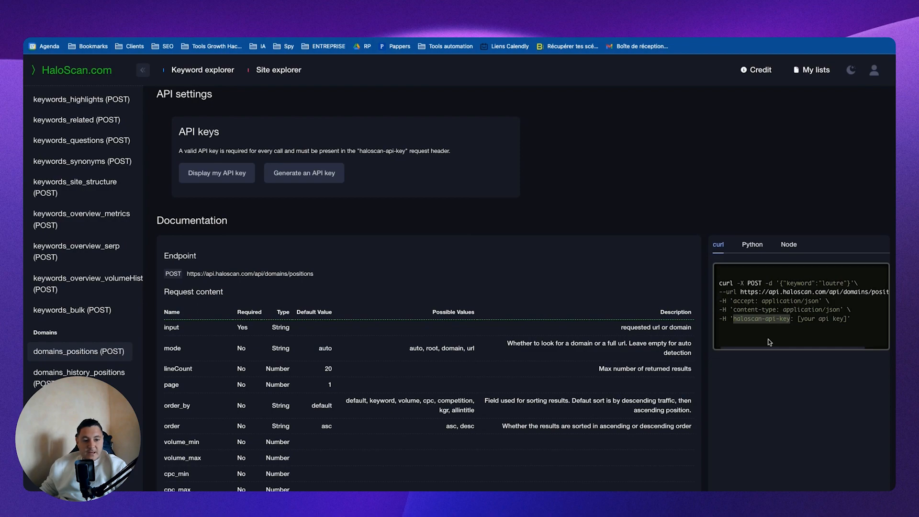
Step: Back in Make, set the new keychain's API Key parameter name to "haloscan-api-key", leaving the placement in the header
key("ctrl+Left")
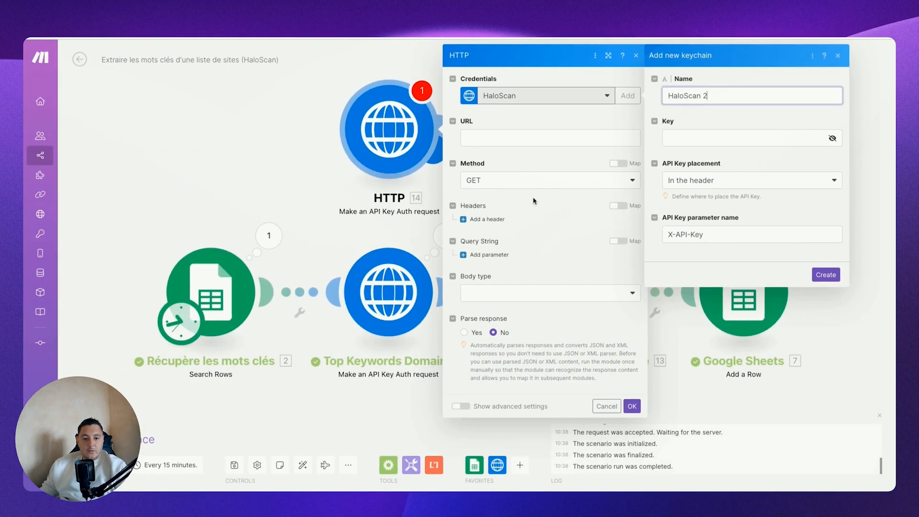
left_click(699, 177)
left_click(750, 172)
key("ctrl+Right")
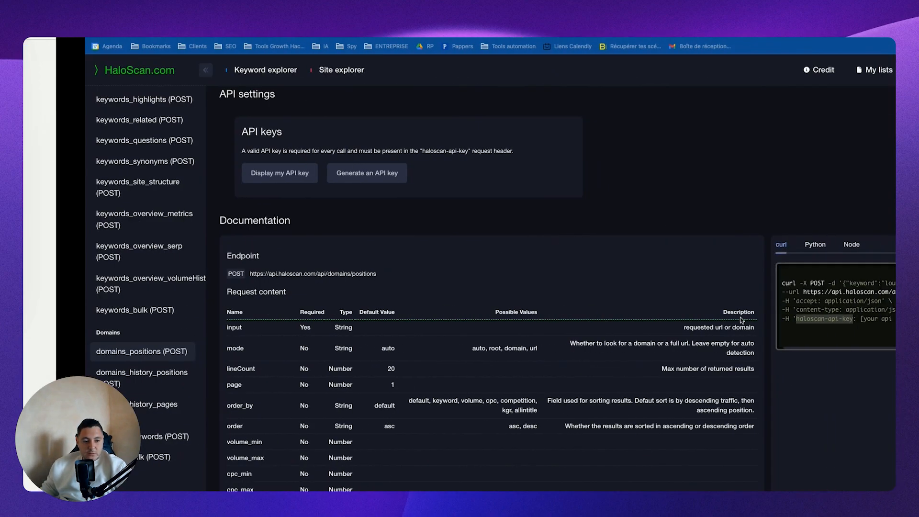
key("ctrl+Left")
triple_click(718, 249)
key("ctrl+v")
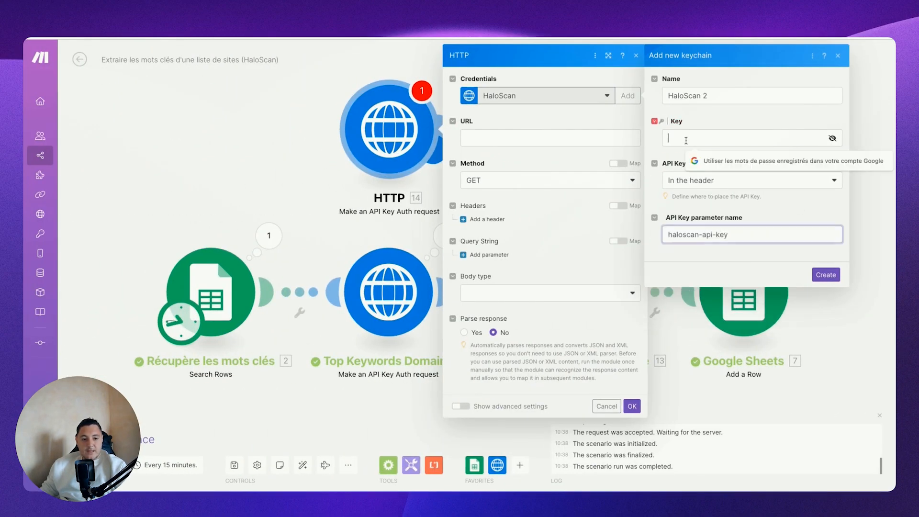
Step: Enter the HaloScan API key in the new keychain's Key field
left_click(685, 140)
key("ctrl+Right")
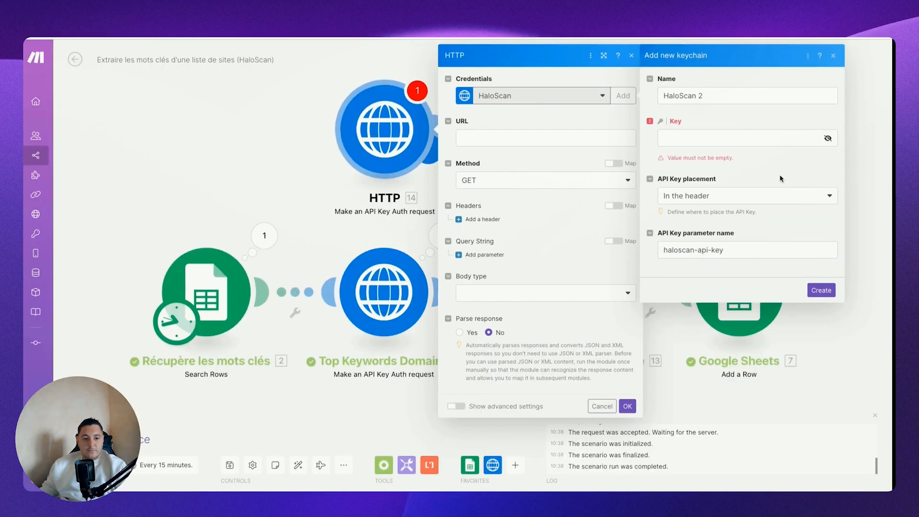
left_click(733, 140)
type("•")
left_click(825, 275)
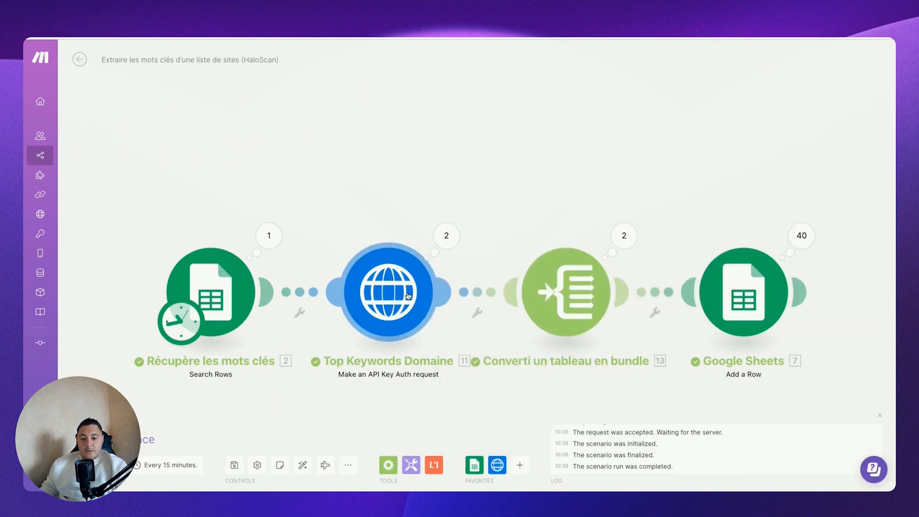
Step: Open the "Top Keywords Domaine" module and look up the domains_keywords endpoint URL in HaloScan's API documentation
left_click(407, 295)
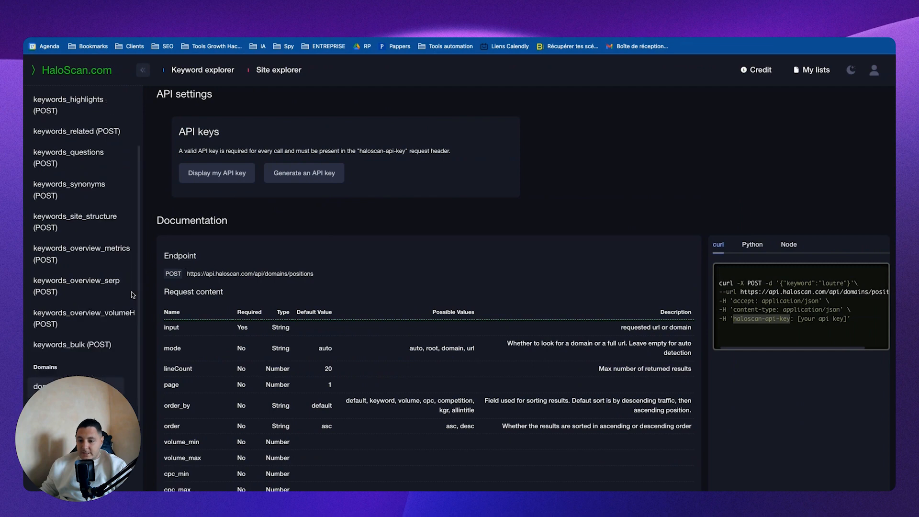
scroll(93, 165, "down", 2)
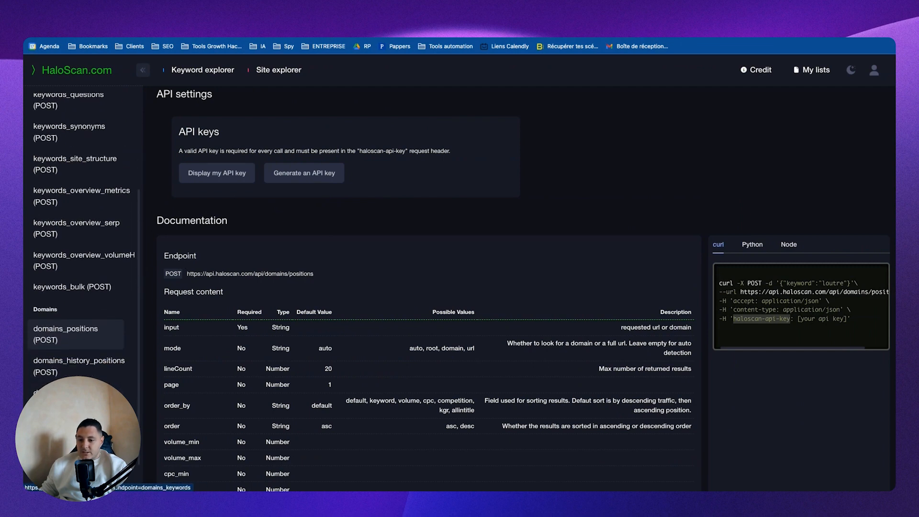
left_click(52, 393)
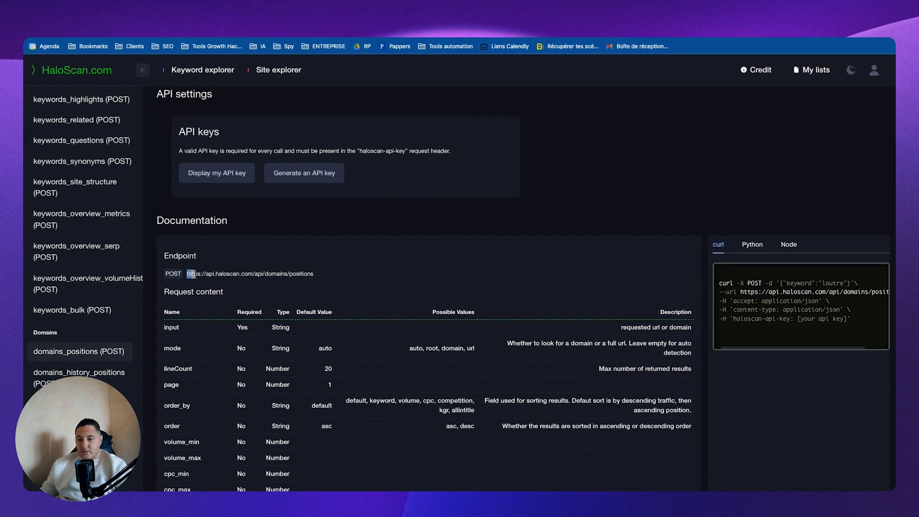
left_click_drag(188, 273, 314, 274)
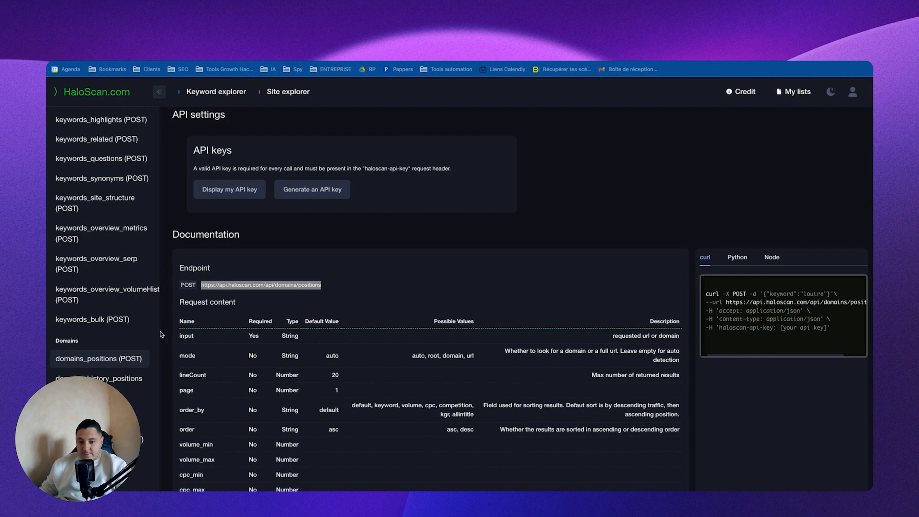
Step: Compare the domains_positions "input" parameter and the accept and content-type headers in HaloScan's documentation with the "Top Keywords Domaine" settings
double_click(186, 336)
key("ctrl+Right")
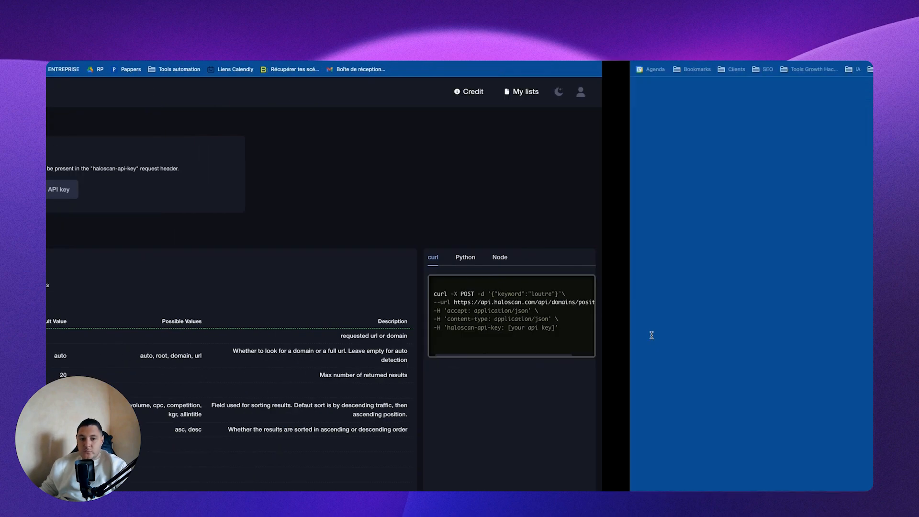
key("ctrl+Left")
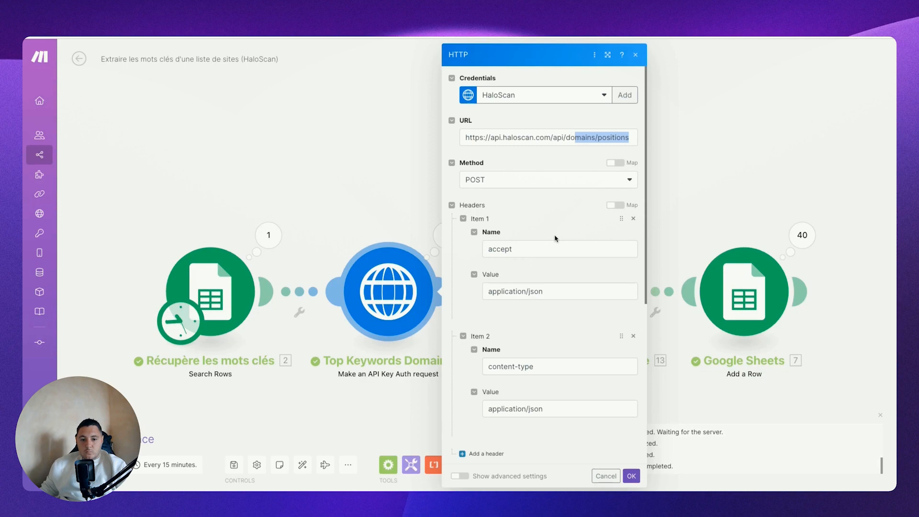
scroll(555, 238, "down", 3)
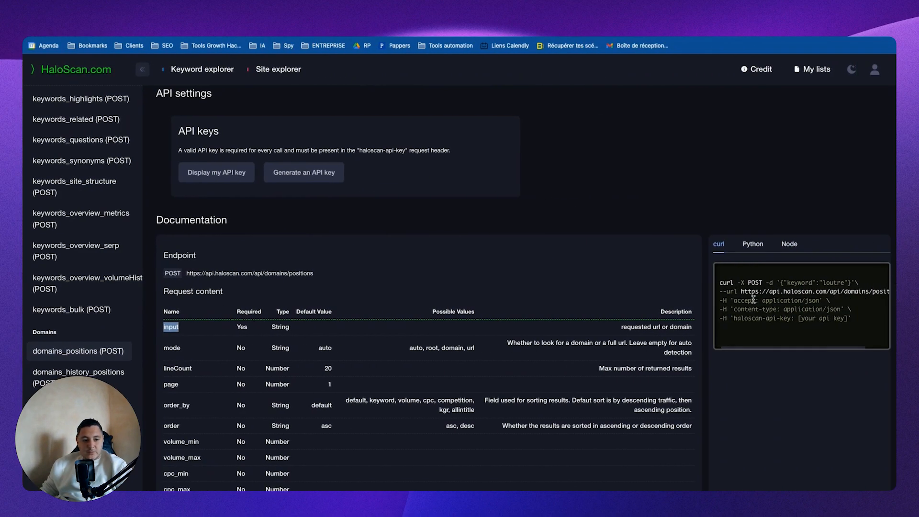
triple_click(753, 300)
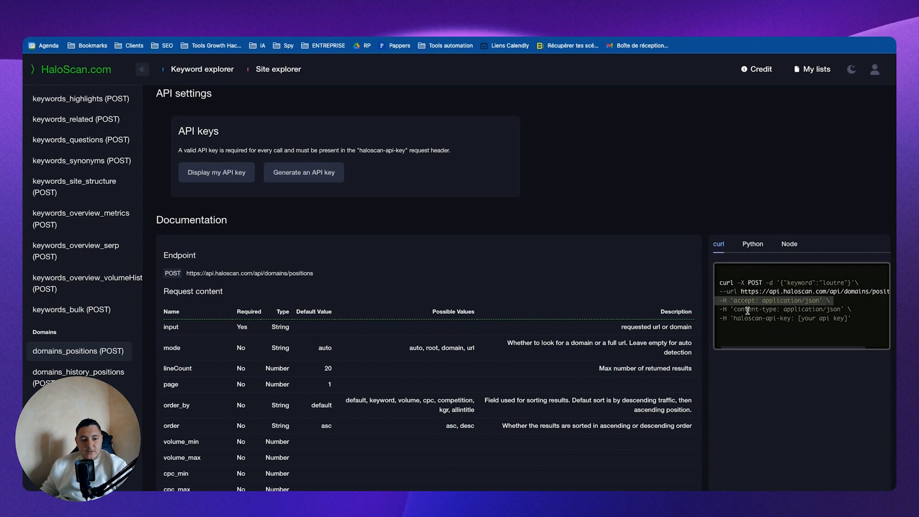
triple_click(747, 311)
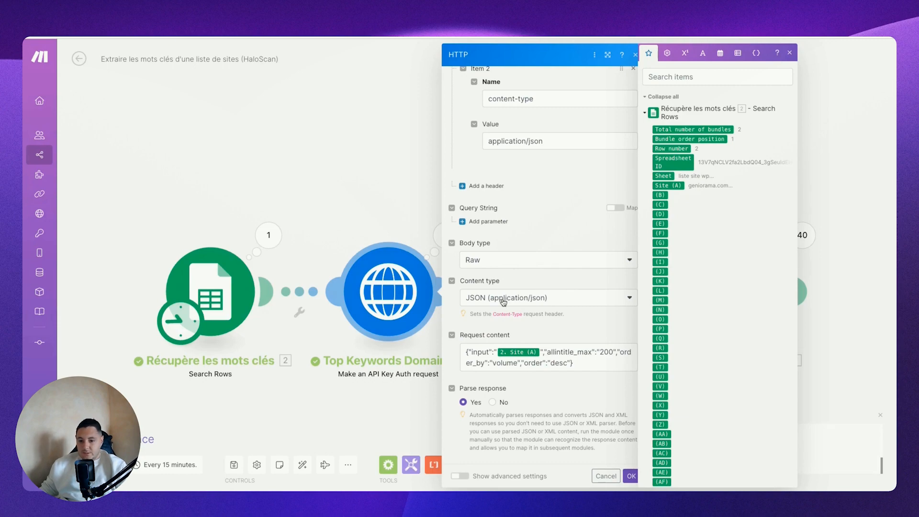
Step: Compare the module's JSON request content with HaloScan's domains_positions parameters, checking the input field and the allintitle_max value
left_click(486, 352)
key("ctrl+Right")
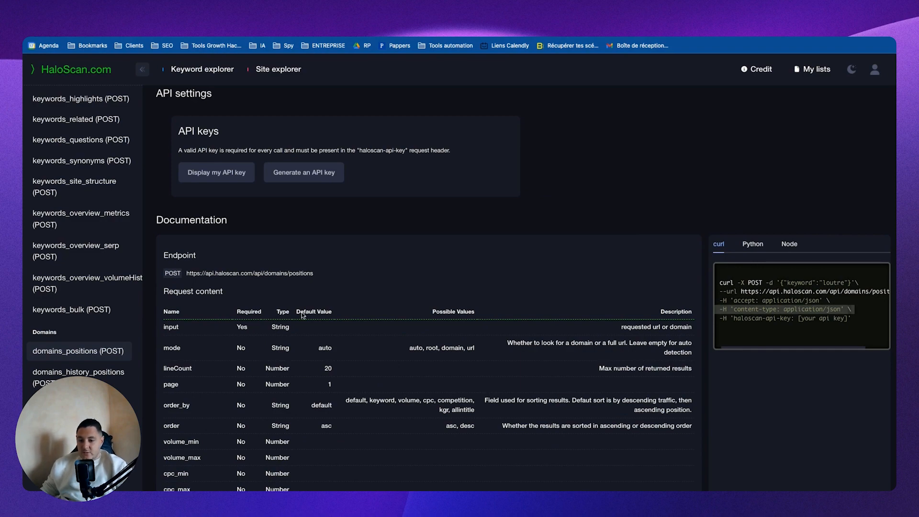
key("ctrl+Left")
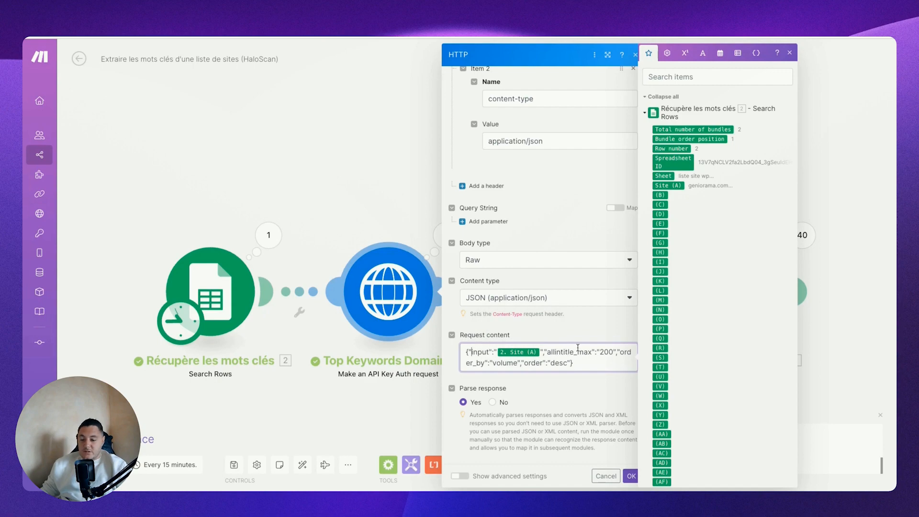
key("ctrl+Right")
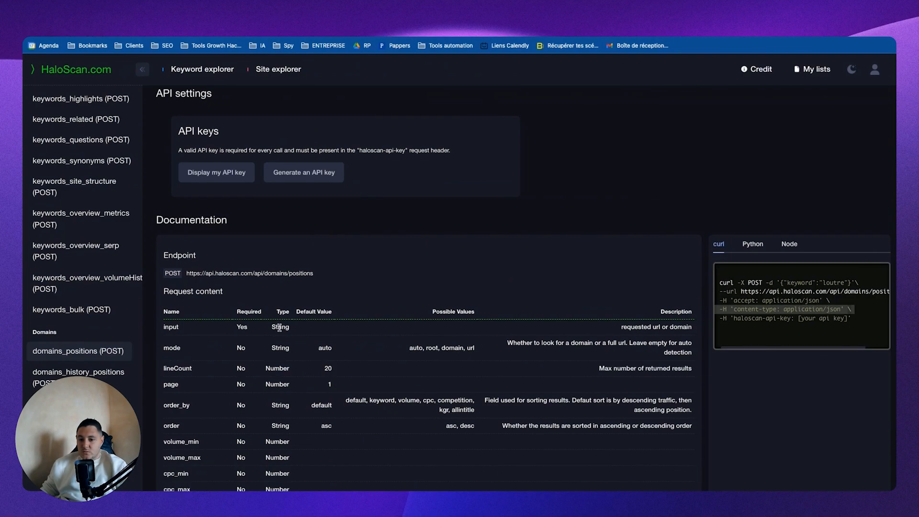
scroll(385, 379, "down", 5)
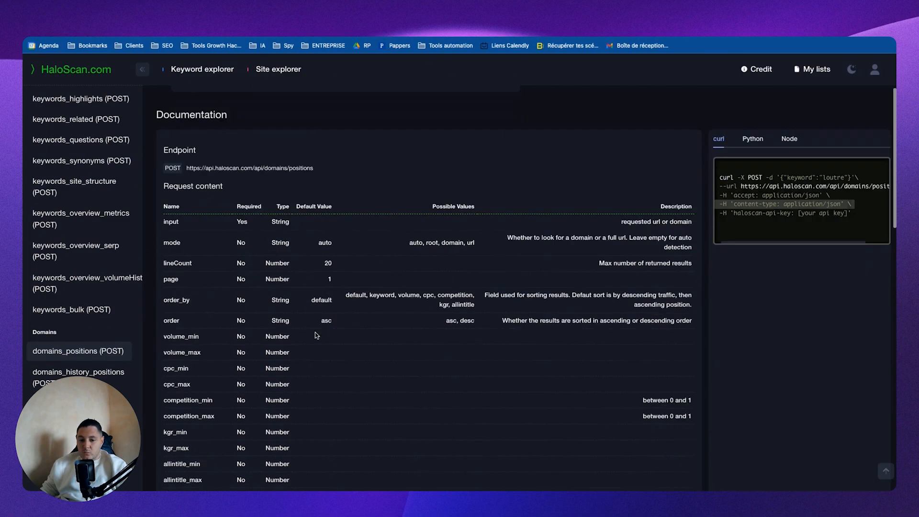
key("ctrl+Left")
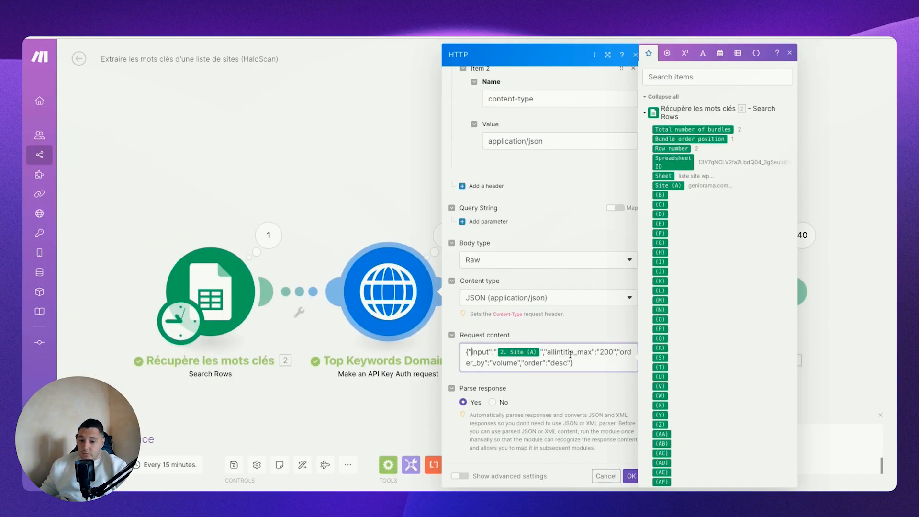
double_click(606, 352)
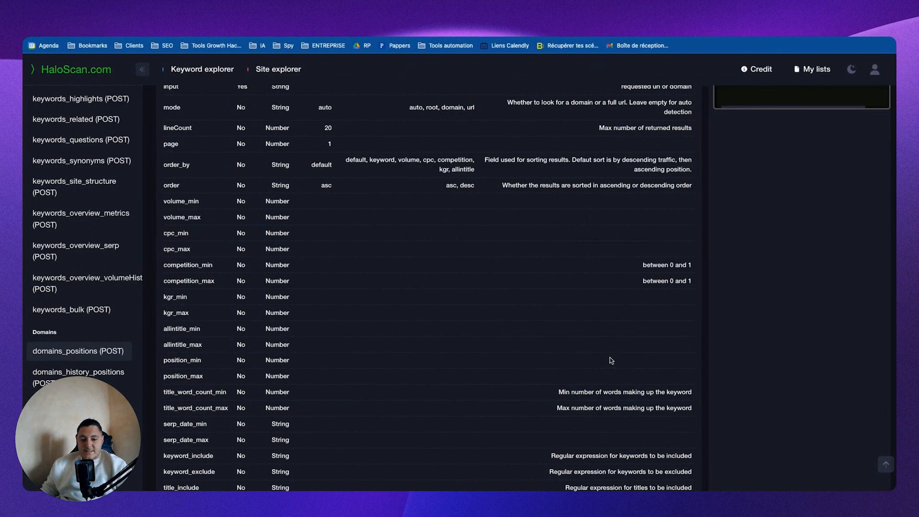
Step: Review the optional domains_positions filters in HaloScan's documentation, including volume_min and the kgr parameters
scroll(609, 357, "down", 2)
scroll(584, 343, "up", 4)
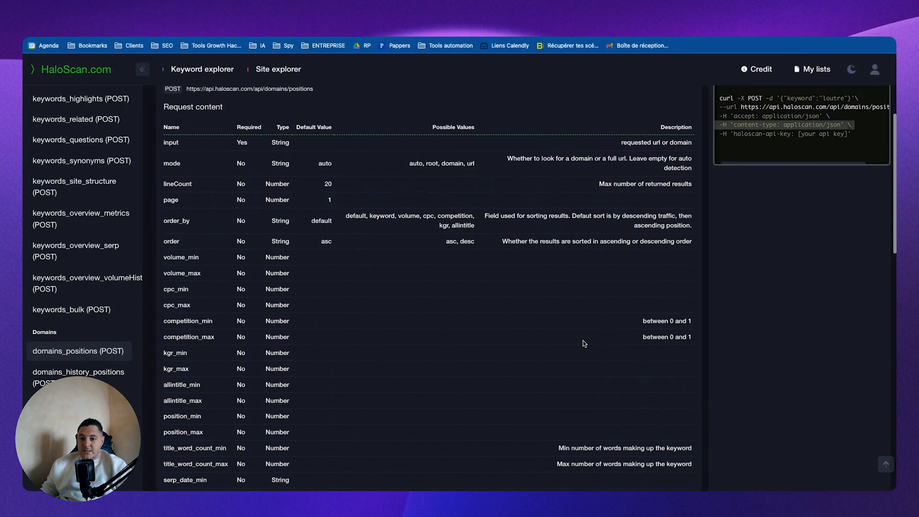
scroll(584, 343, "up", 1)
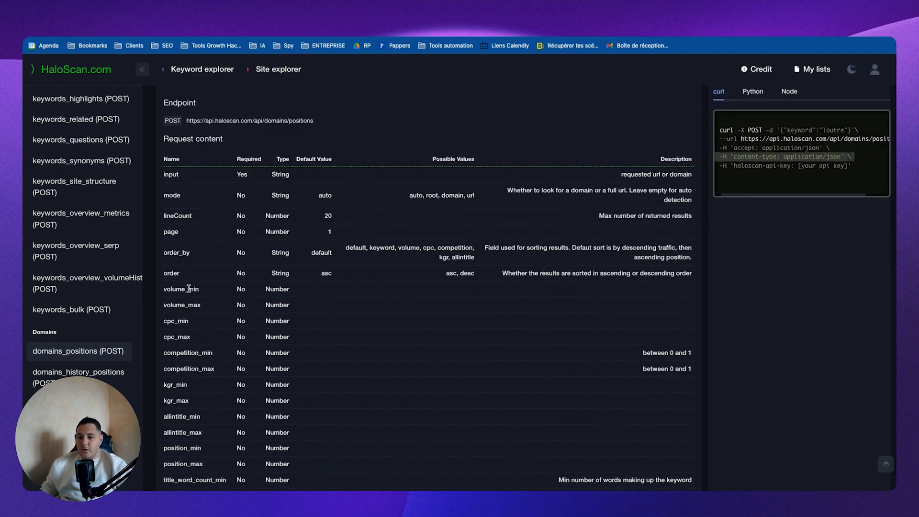
left_click_drag(176, 289, 245, 290)
scroll(215, 306, "down", 2)
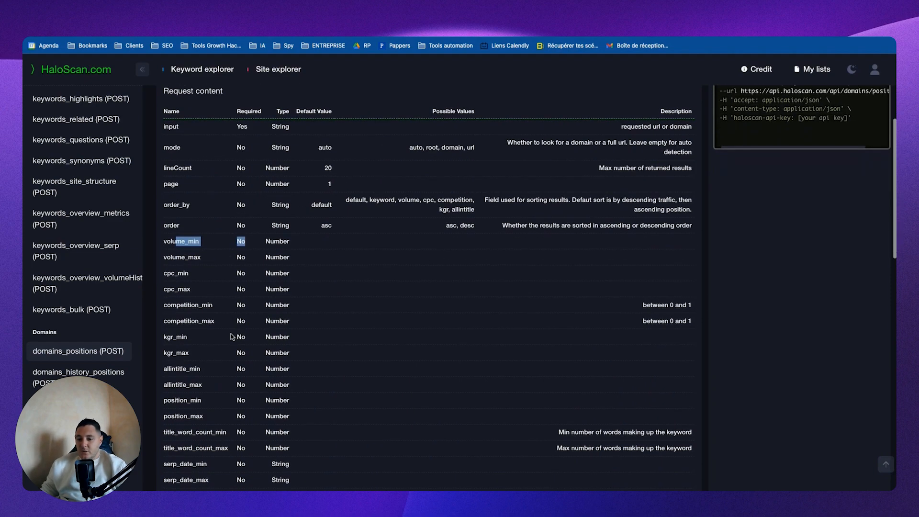
left_click(171, 337)
scroll(200, 348, "down", 1)
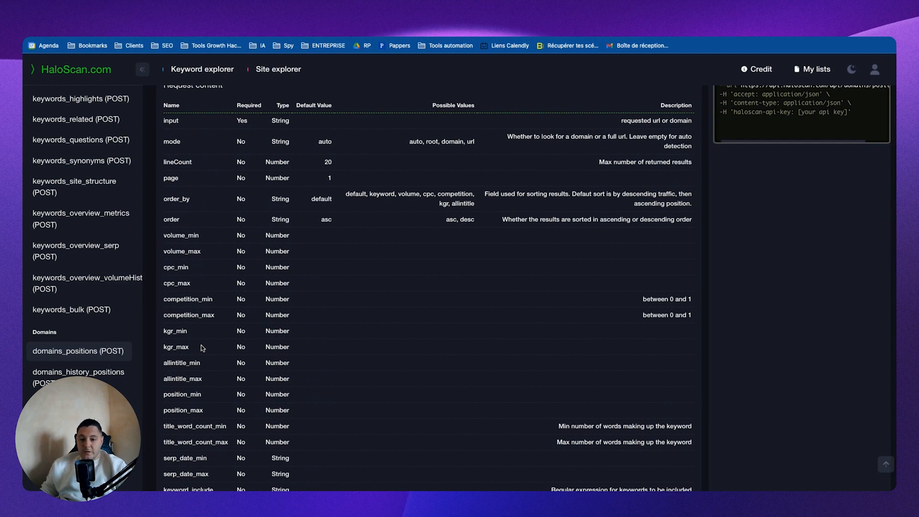
scroll(419, 291, "up", 2)
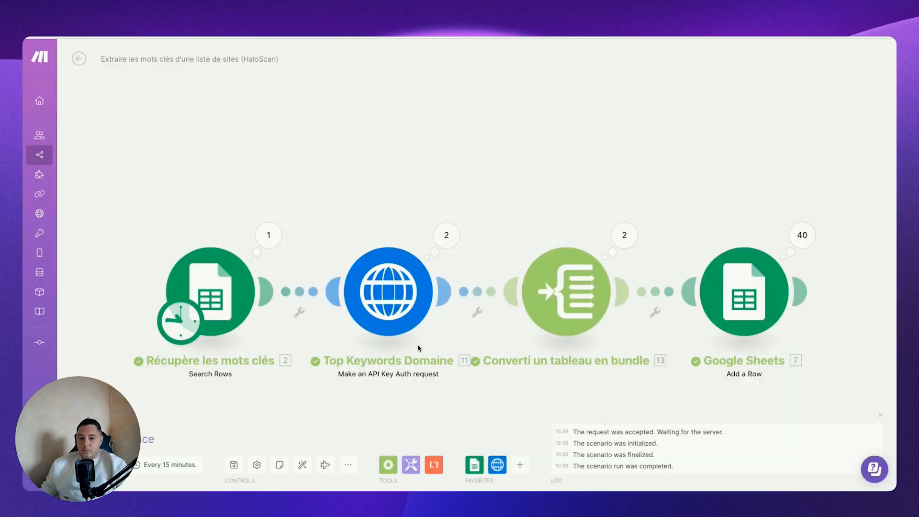
Step: Inspect the "Top Keywords Domaine" run output in Make, expanding operation 2's data down to the first result
left_click(445, 234)
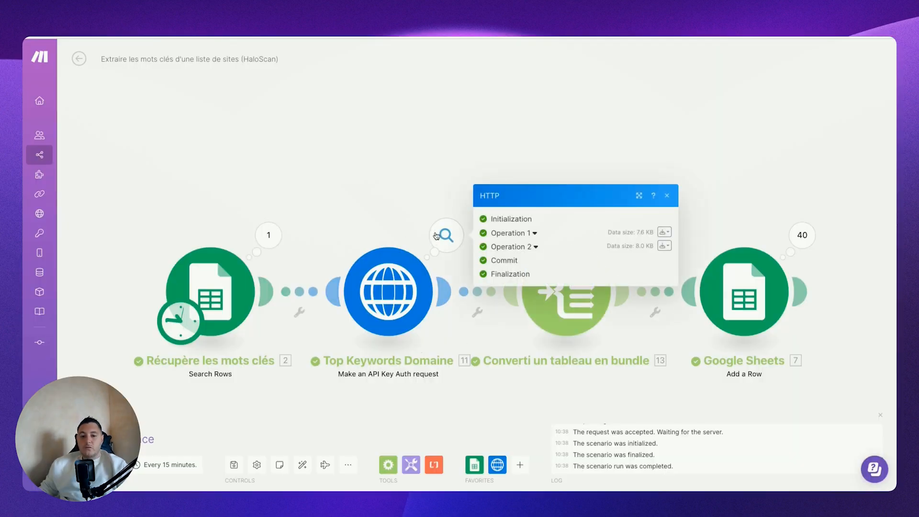
left_click(529, 248)
left_click(503, 372)
scroll(555, 363, "down", 2)
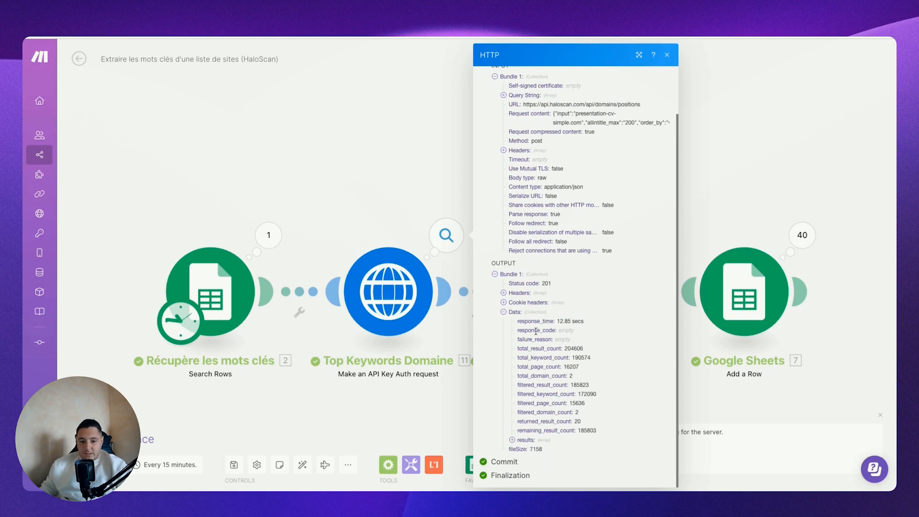
left_click(521, 440)
scroll(550, 367, "down", 3)
left_click(530, 301)
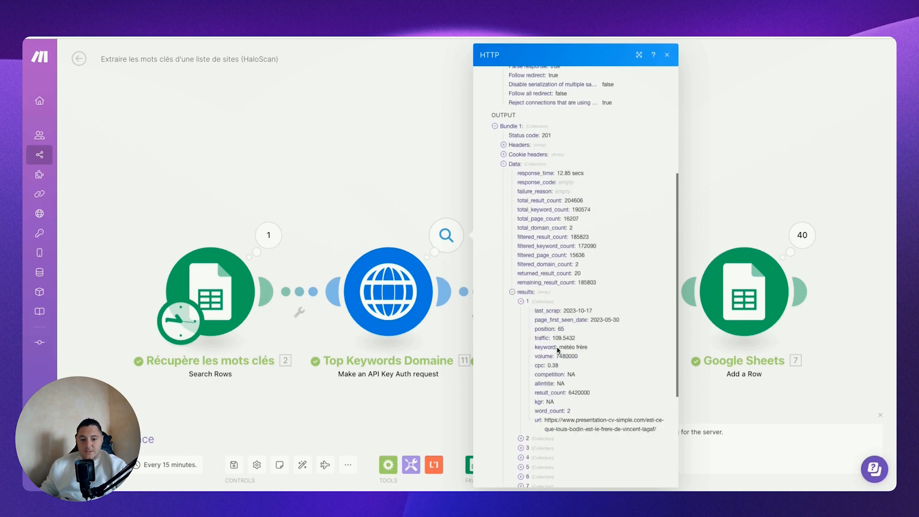
Step: Examine the first result's keyword and competition fields, expand the third result, and close the run output
left_click_drag(559, 350, 607, 353)
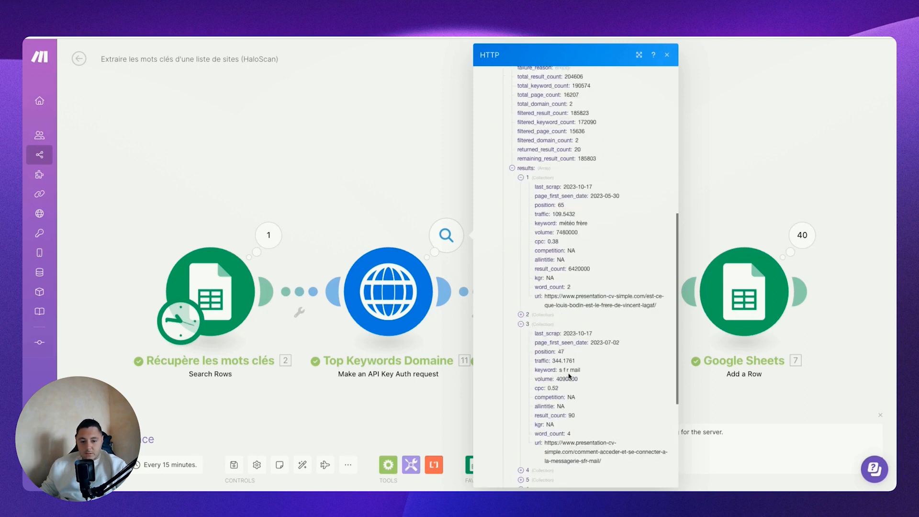
left_click_drag(558, 373, 587, 374)
left_click(522, 325)
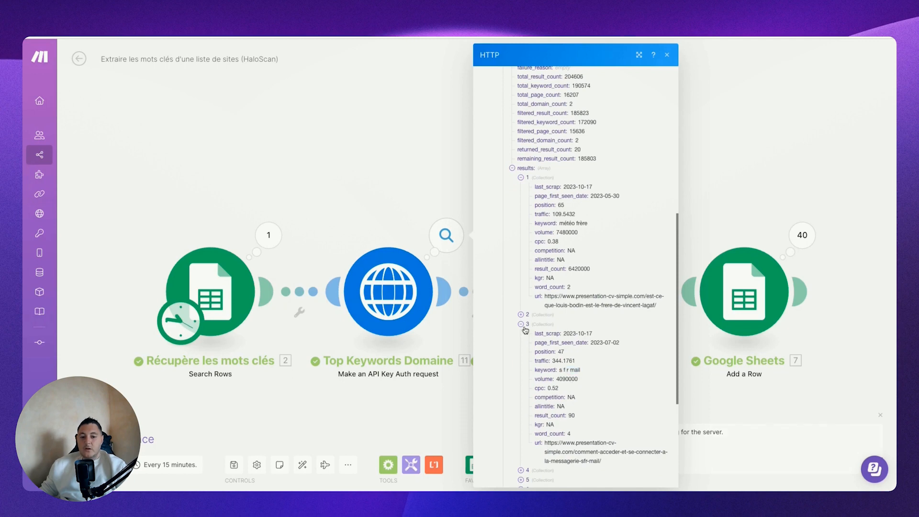
left_click(413, 151)
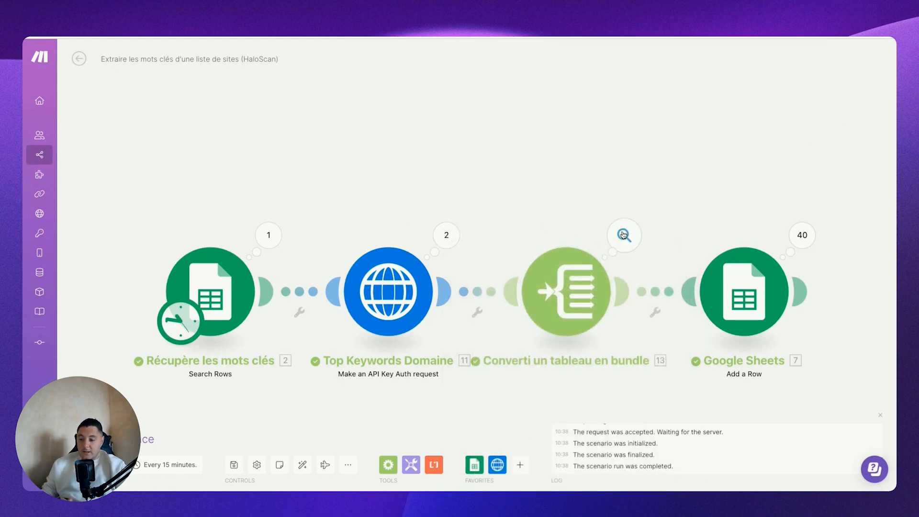
Step: Check the array mapped in "Converti un tableau en bundle" against the Data collection returned by the "Top Keywords Domaine" module
left_click(562, 289)
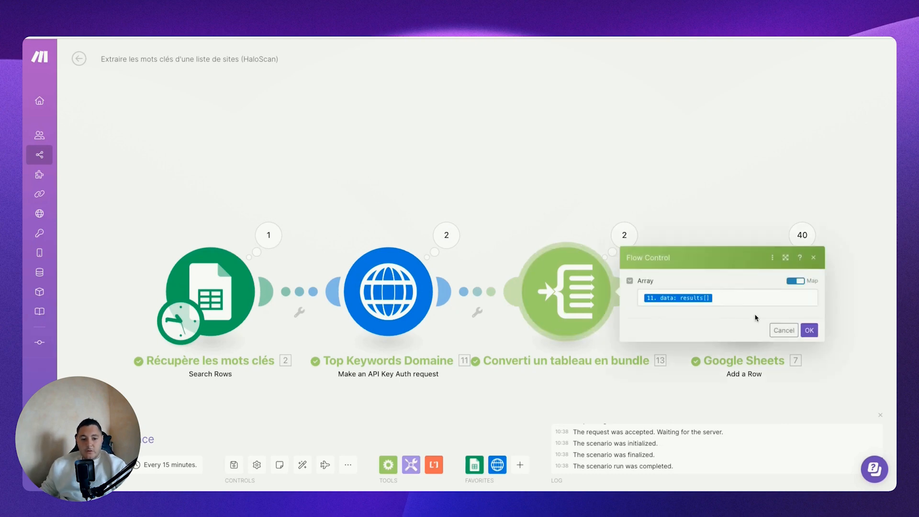
left_click(439, 232)
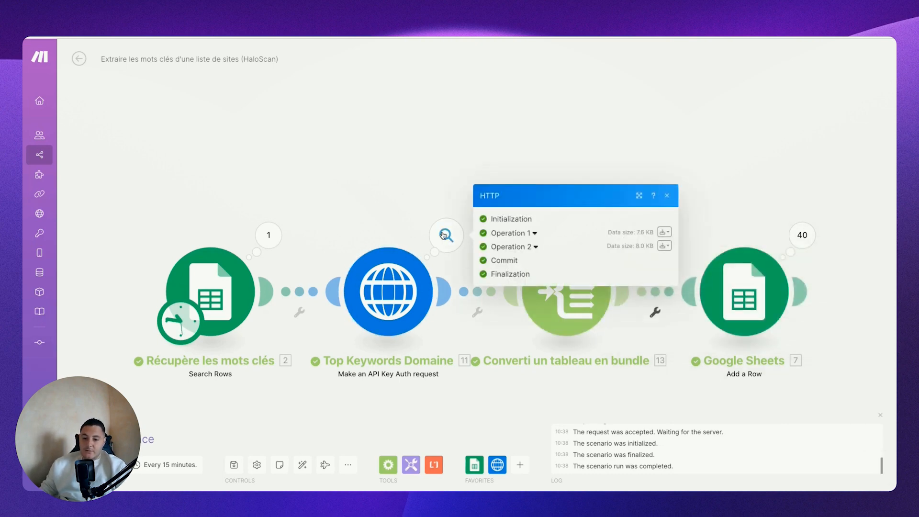
left_click(526, 247)
left_click(511, 376)
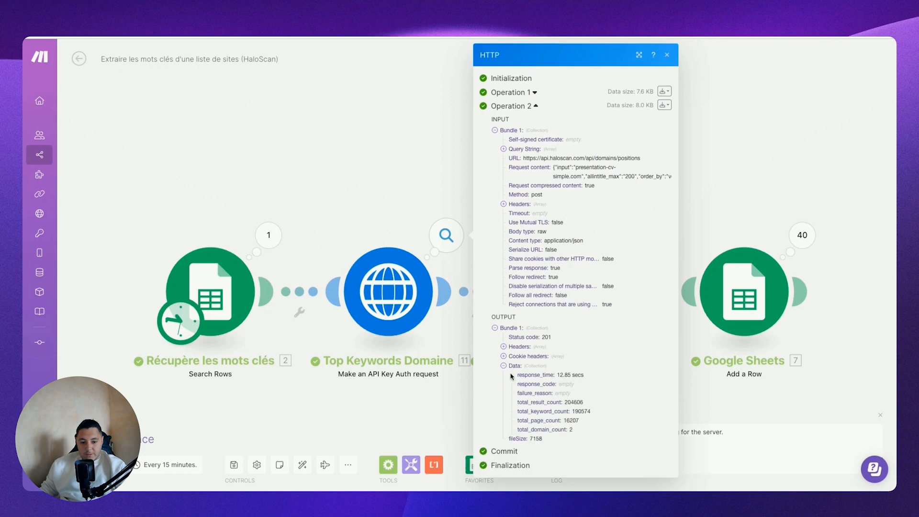
scroll(516, 383, "down", 2)
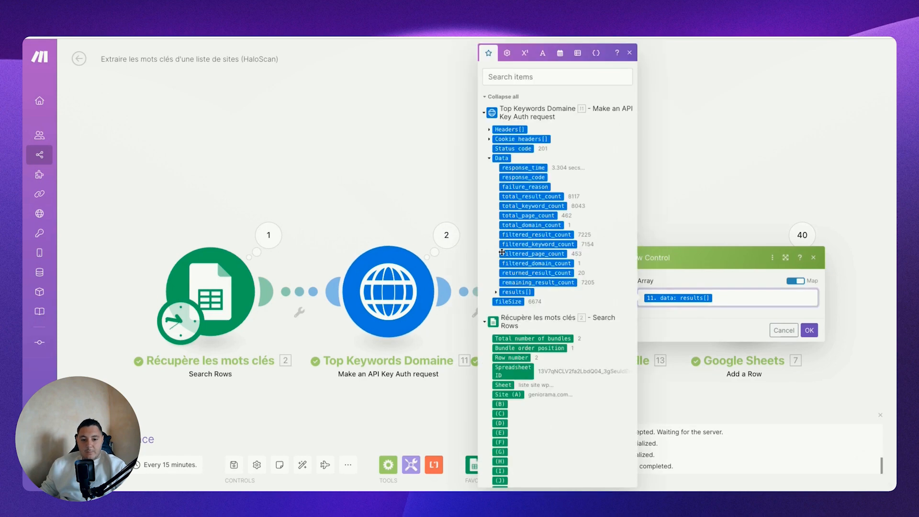
left_click(488, 160)
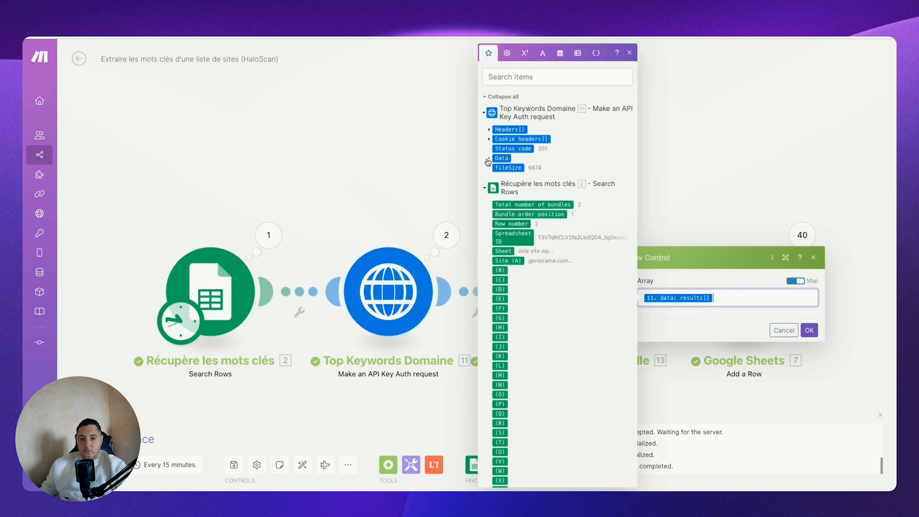
left_click(488, 160)
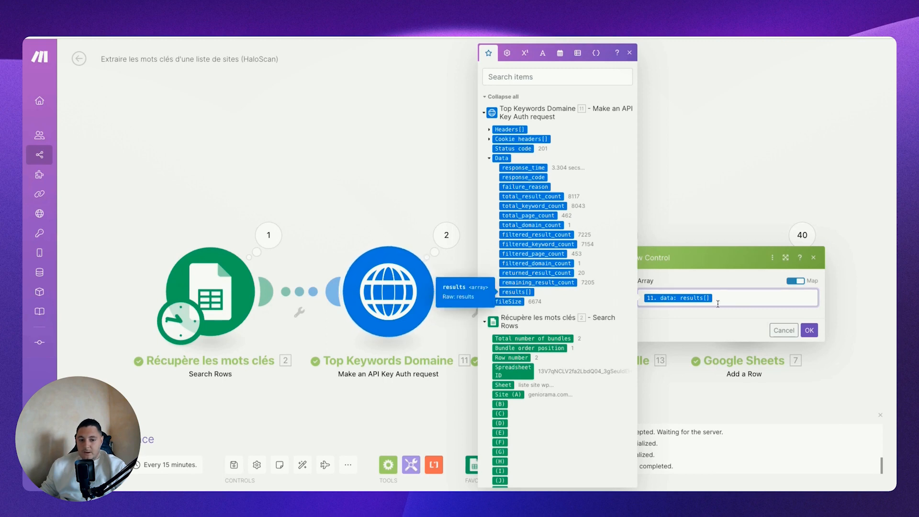
Step: Inspect the "Converti un tableau en bundle" run output, expanding operation 2 and collapsing its first four output bundles
left_click(809, 330)
left_click(623, 235)
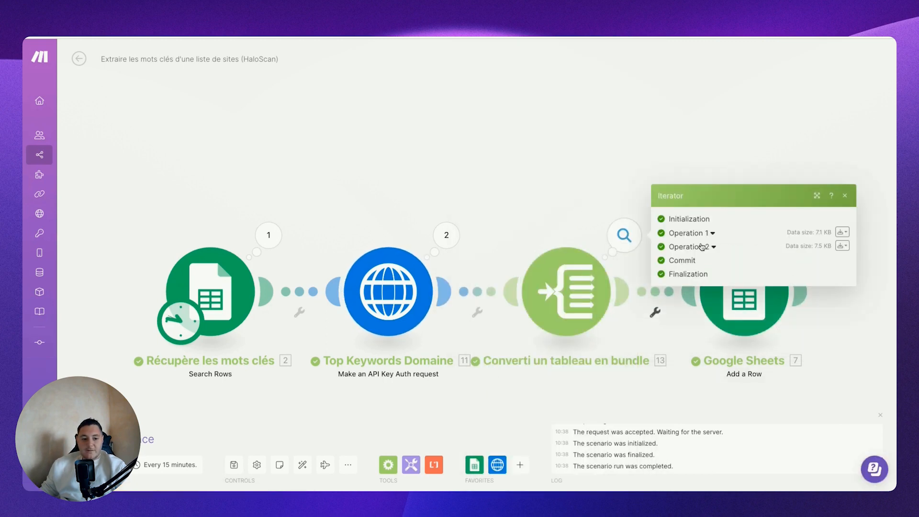
left_click(707, 219)
scroll(700, 243, "down", 1)
left_click(672, 137)
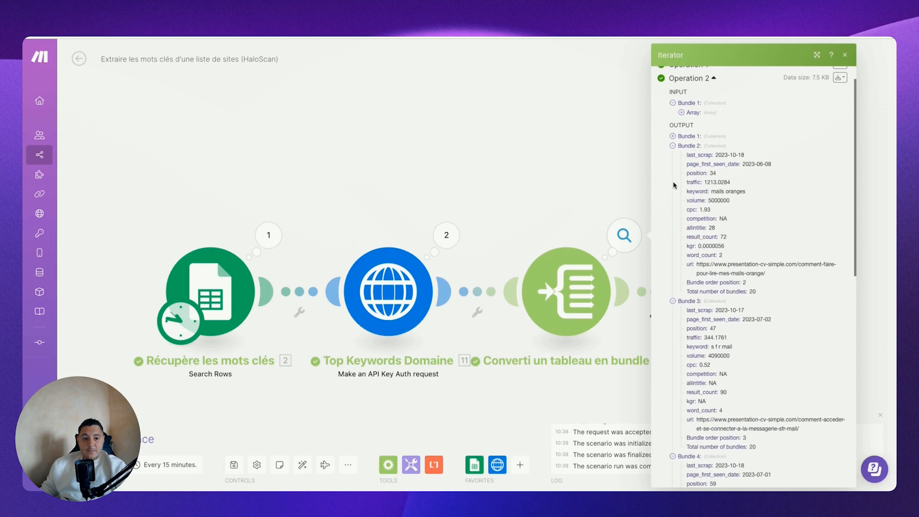
left_click(672, 146)
left_click(672, 155)
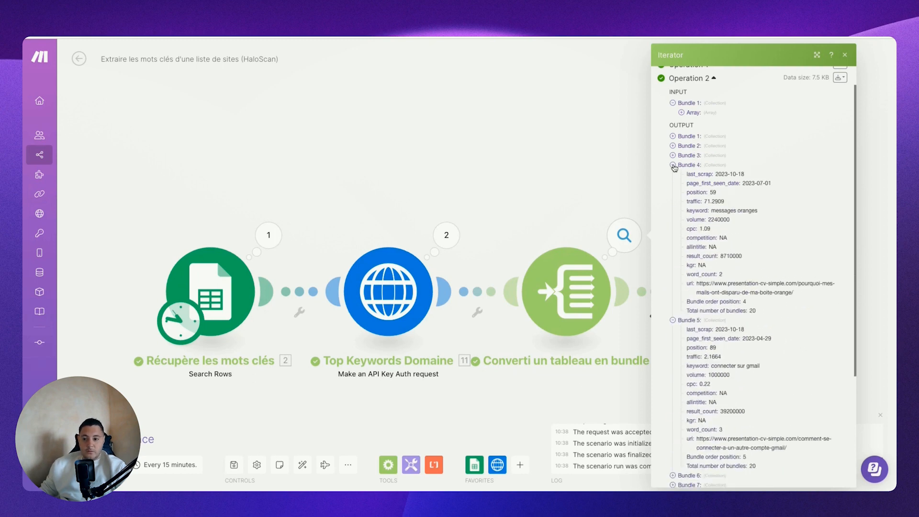
left_click(672, 166)
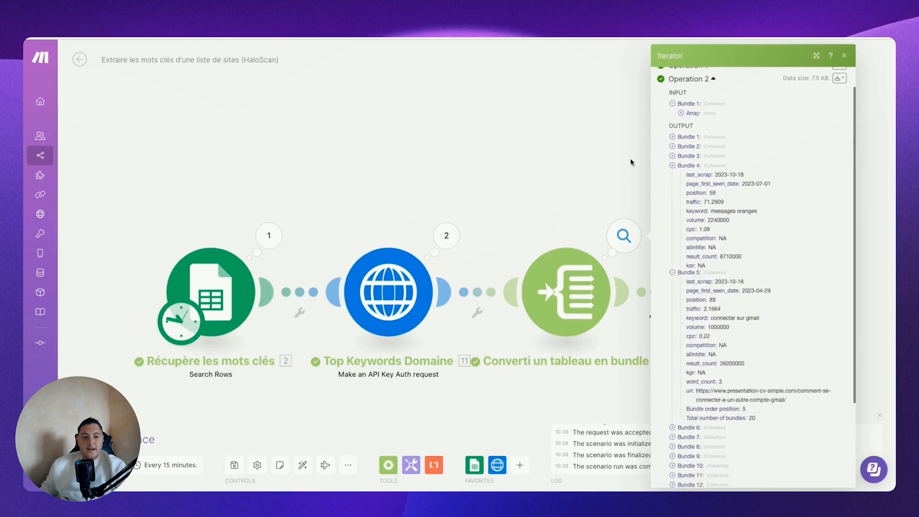
left_click(630, 162)
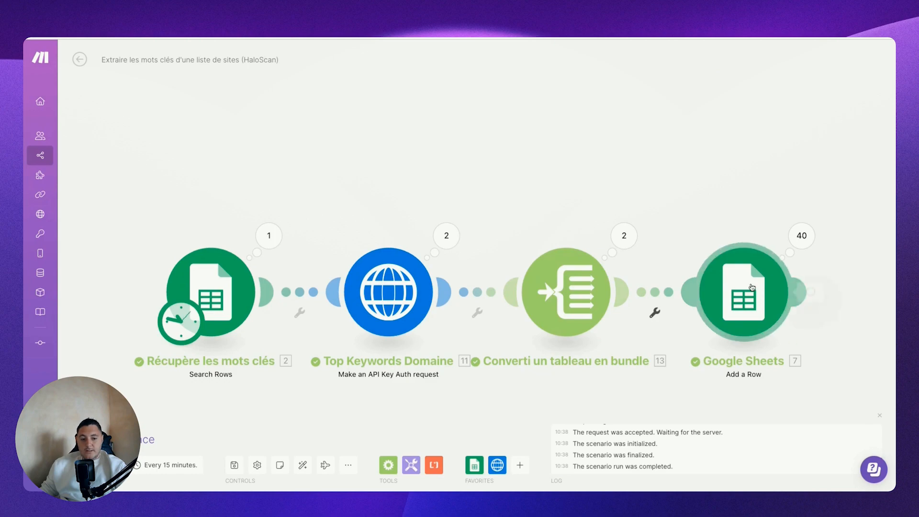
Step: Open the Google Sheets "Add a Row" module's settings and compare its target with the Kw sheet of the Liste URL spreadsheet
left_click(766, 284)
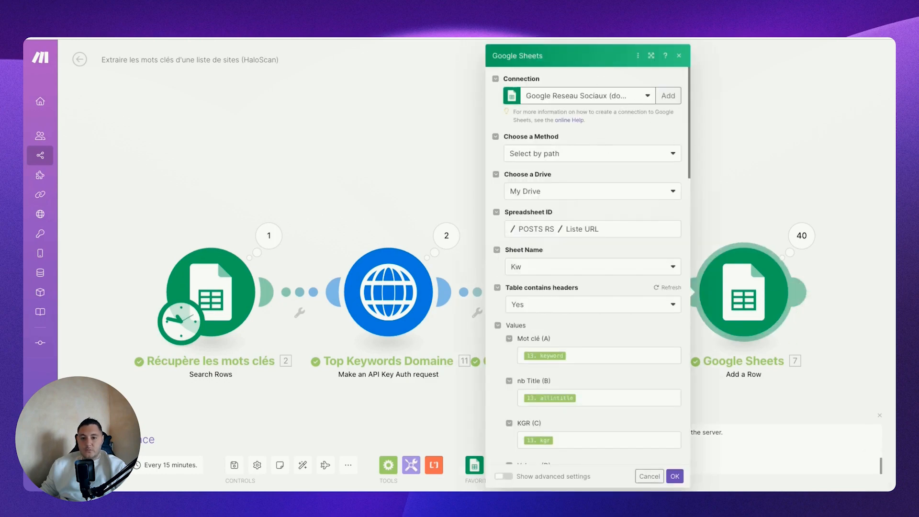
key("ctrl+Tab")
left_click(191, 486)
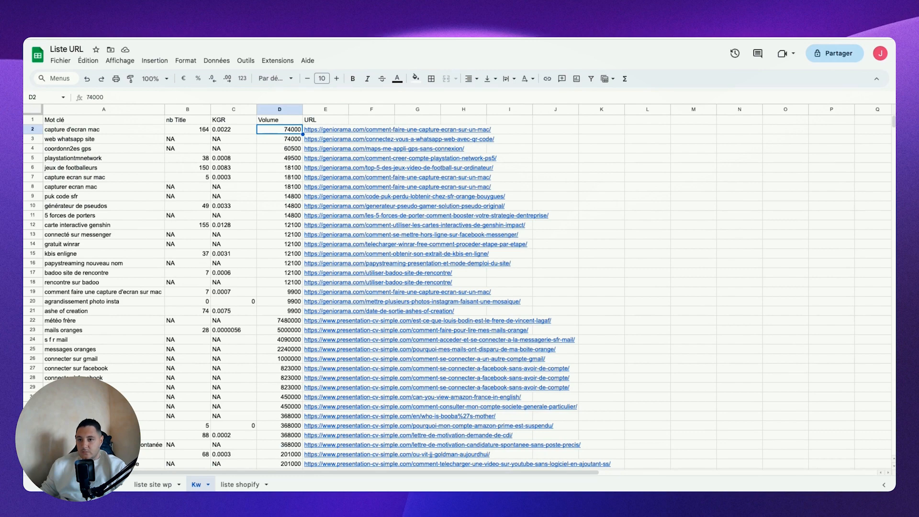
key("ctrl+shift+Tab")
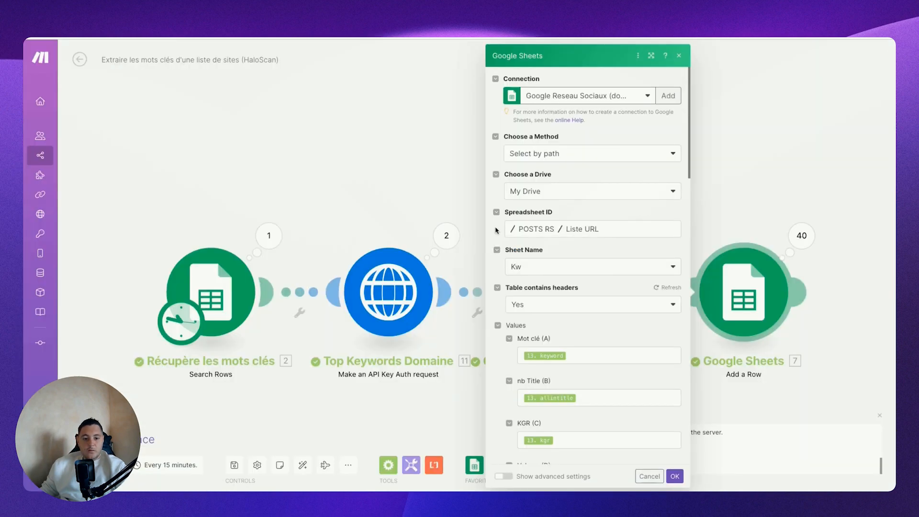
Step: Review the iterator fields mapped to the Mot clé, nb Title and KGR columns, and compare them with the rows in the Kw sheet
scroll(567, 311, "down", 3)
left_click(586, 266)
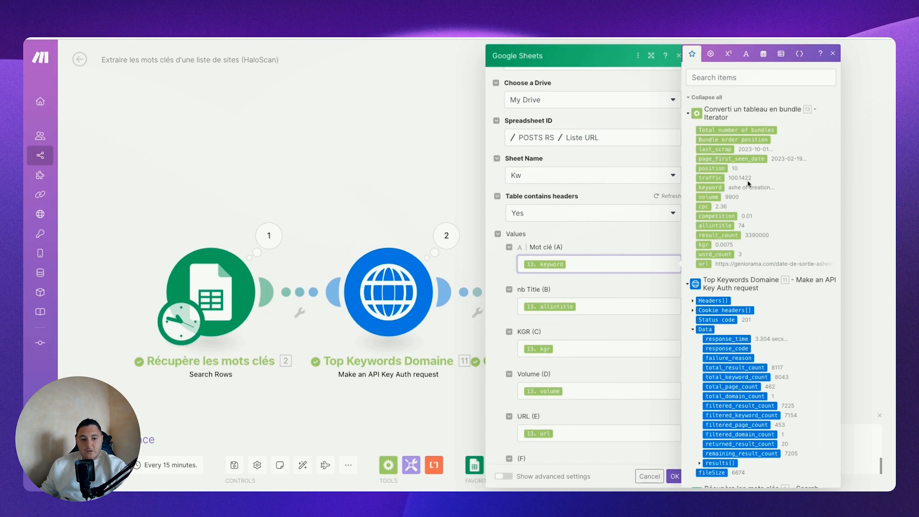
key("Tab")
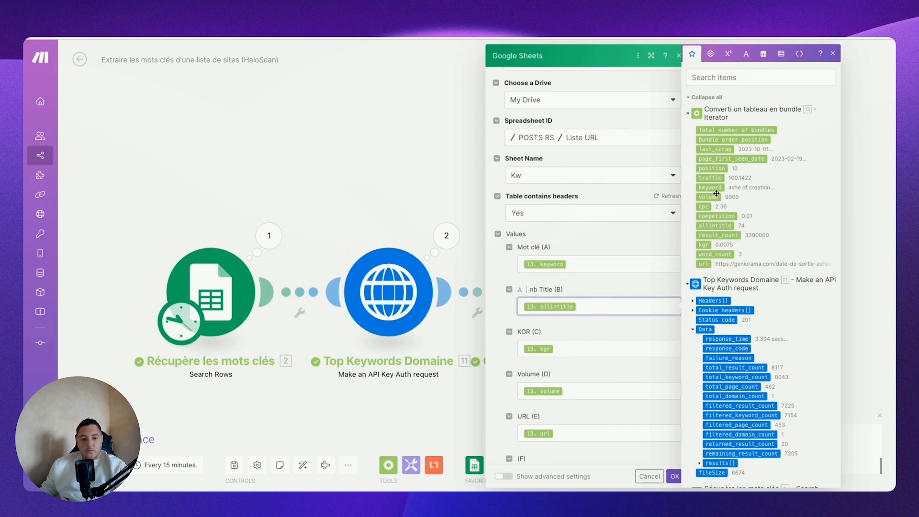
key("Tab")
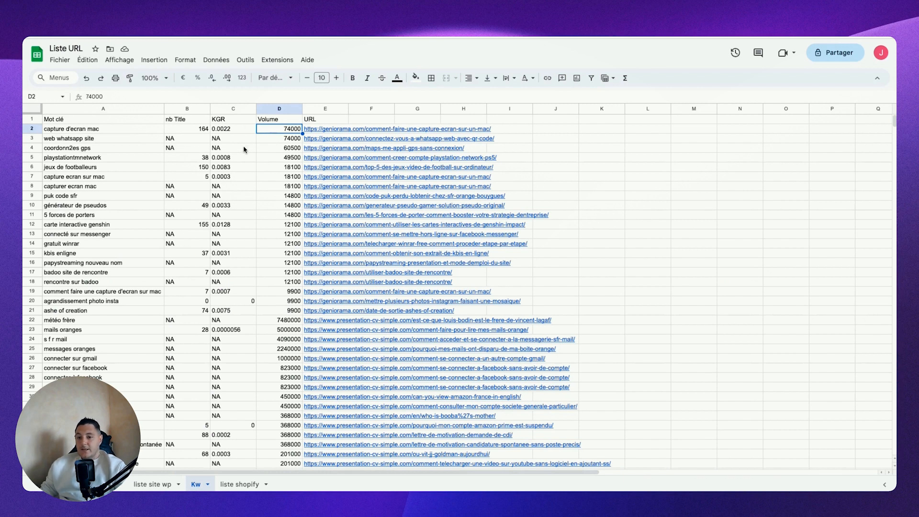
mouse_move(311, 226)
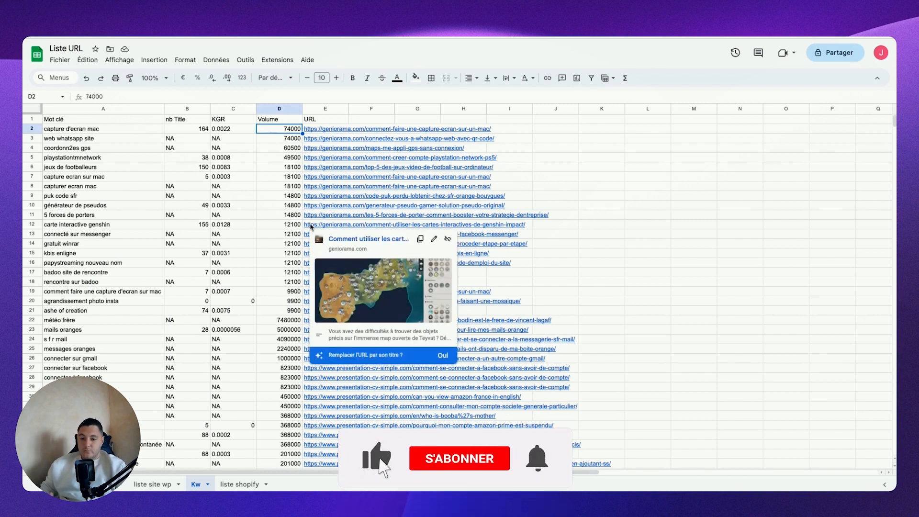